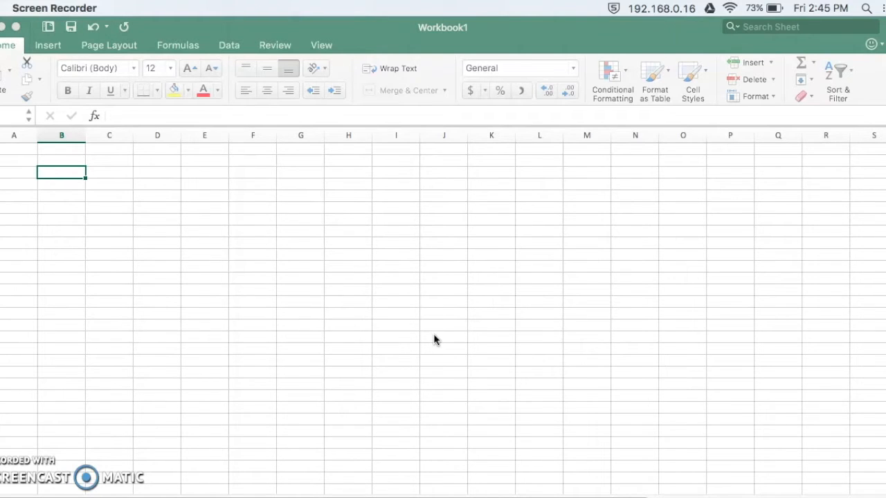
# Enter the heading Year in cell A3.
pyautogui.click(8, 172)
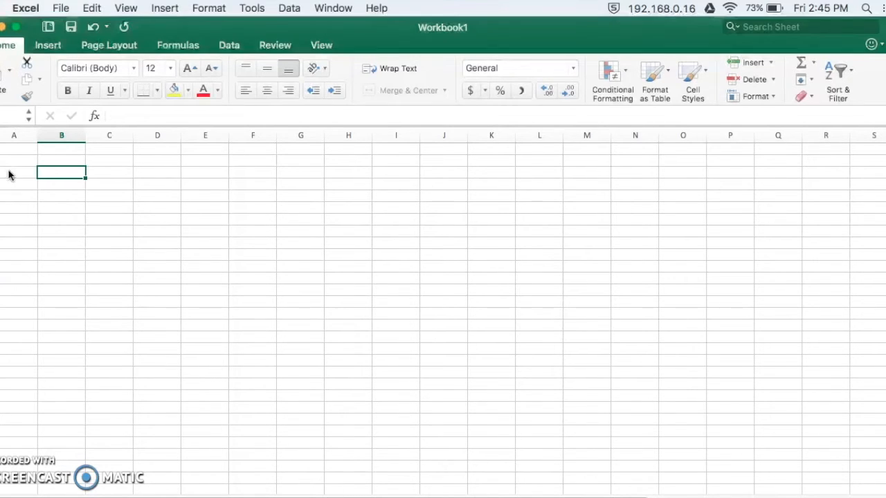
pyautogui.click(16, 176)
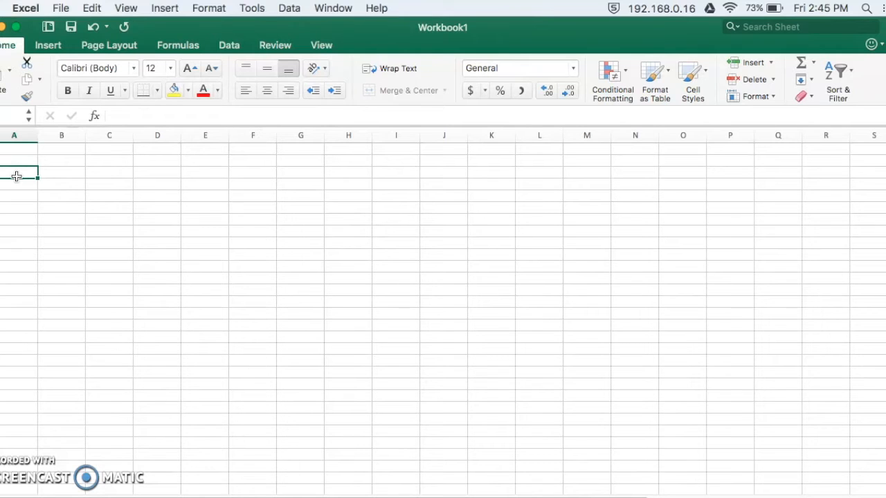
pyautogui.write('Year')
pyautogui.press('Return')
# List the years 0 through 10 down column A, starting in A4 below the Year heading.
pyautogui.write('0')
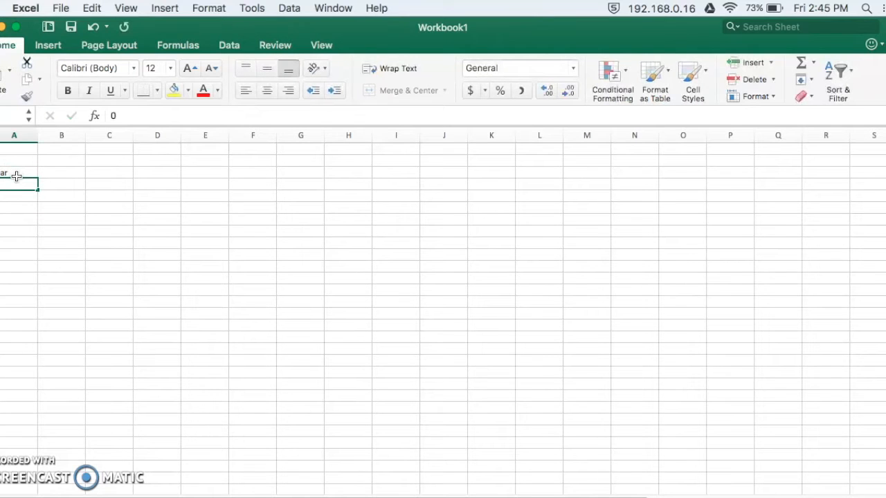
pyautogui.press('Return')
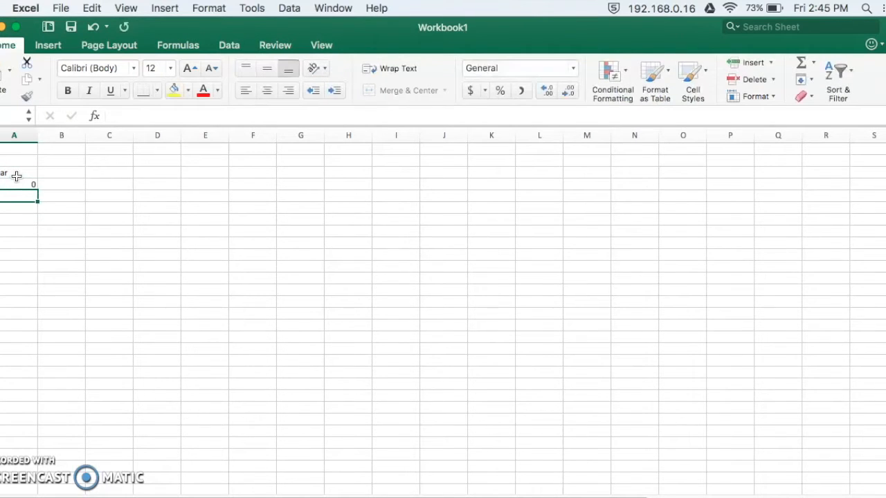
pyautogui.write('1')
pyautogui.press('Return')
pyautogui.write('2')
pyautogui.press('Return')
pyautogui.write('3')
pyautogui.press('Return')
pyautogui.write('4')
pyautogui.press('Return')
pyautogui.write('5')
pyautogui.press('Return')
pyautogui.write('6')
pyautogui.press('Return')
pyautogui.write('7')
pyautogui.press('Return')
pyautogui.write('8')
pyautogui.press('Return')
pyautogui.write('9')
pyautogui.press('Return')
pyautogui.write('10')
pyautogui.press('Return')
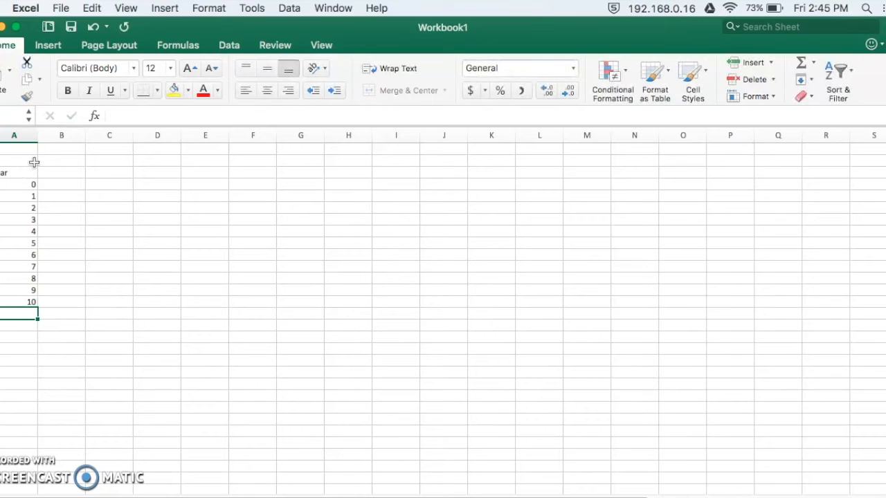
# Centre the Year heading and the year numbers 0 to 10 in column A.
pyautogui.click(28, 172)
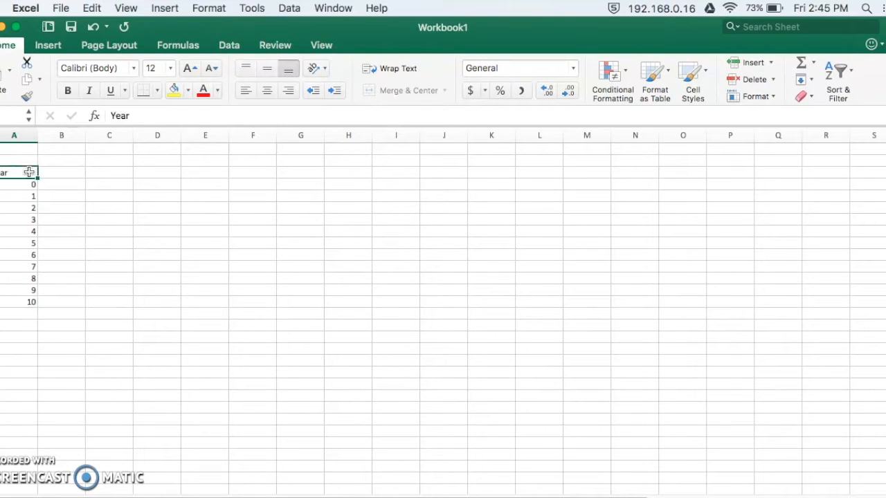
pyautogui.click(268, 91)
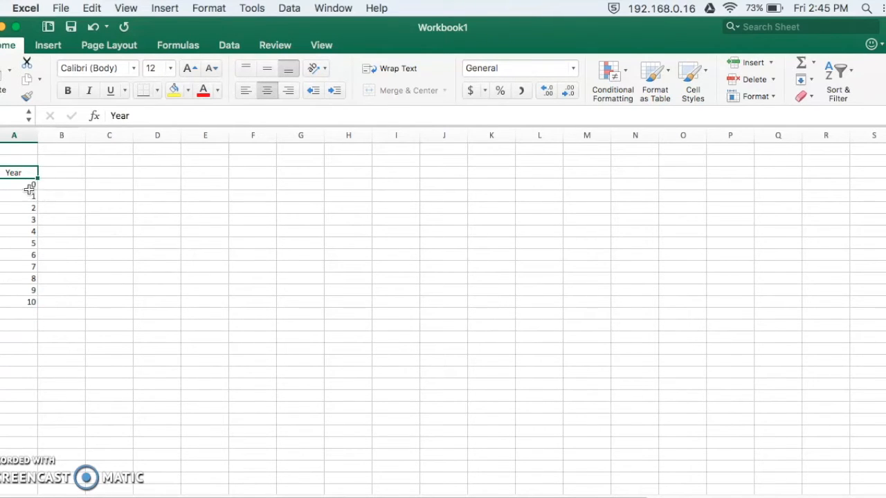
pyautogui.moveTo(25, 184); pyautogui.dragTo(31, 306)
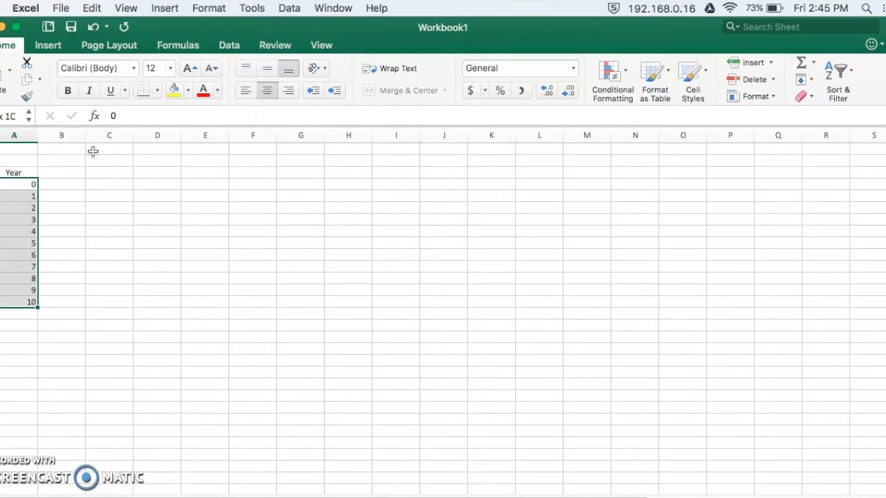
pyautogui.click(271, 97)
# Add the column headings Outflows, Inflows and Net Cash in cells B3 to D3.
pyautogui.click(77, 173)
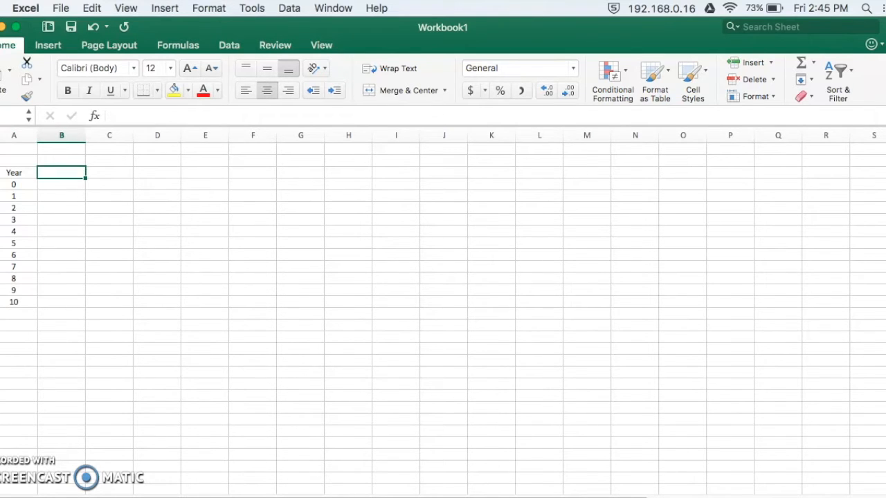
pyautogui.write('O')
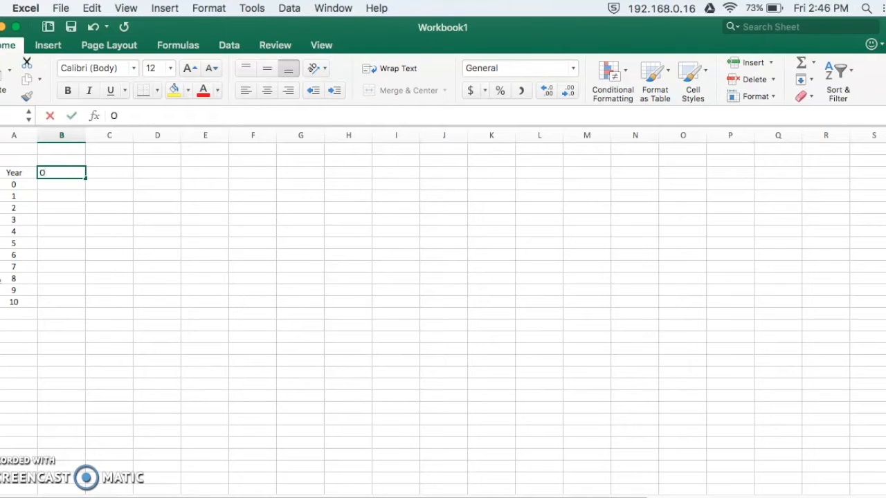
pyautogui.write('utflows')
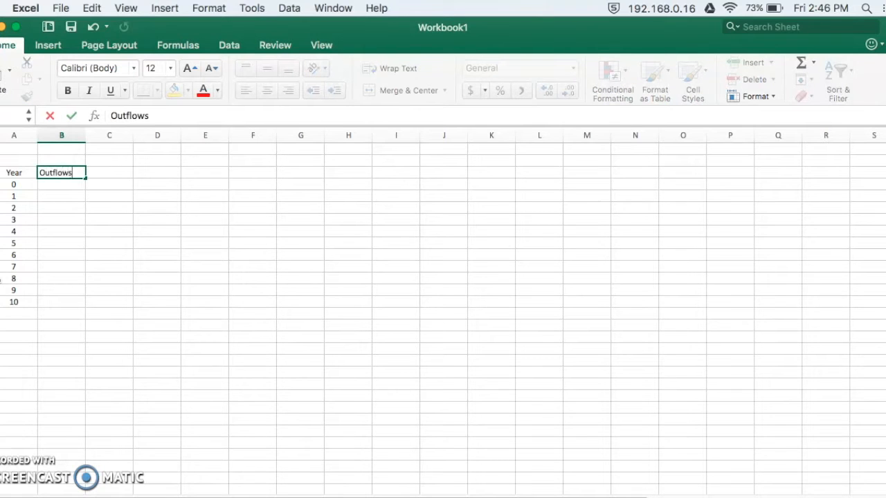
pyautogui.press('Tab')
pyautogui.write('Inflows')
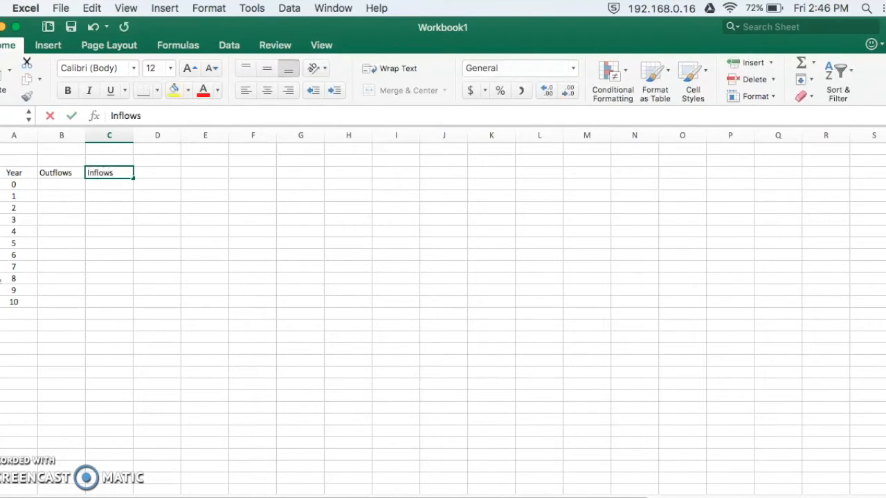
pyautogui.press('Tab')
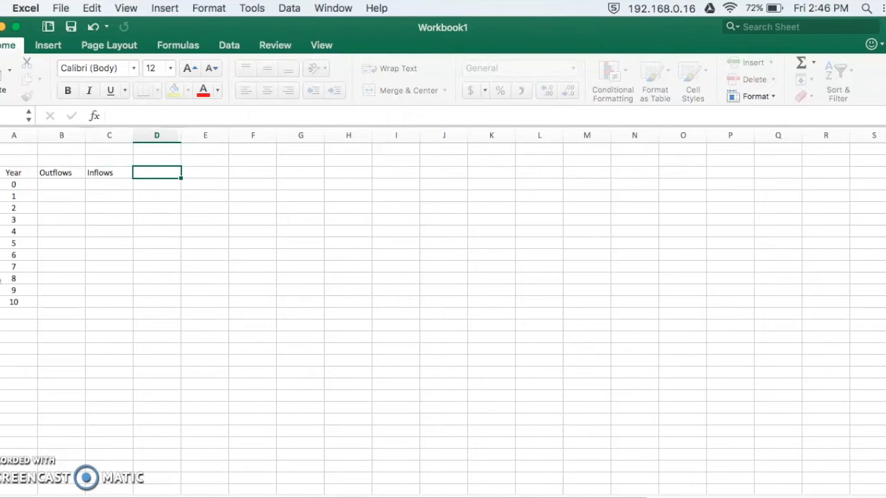
pyautogui.write('Net Cash')
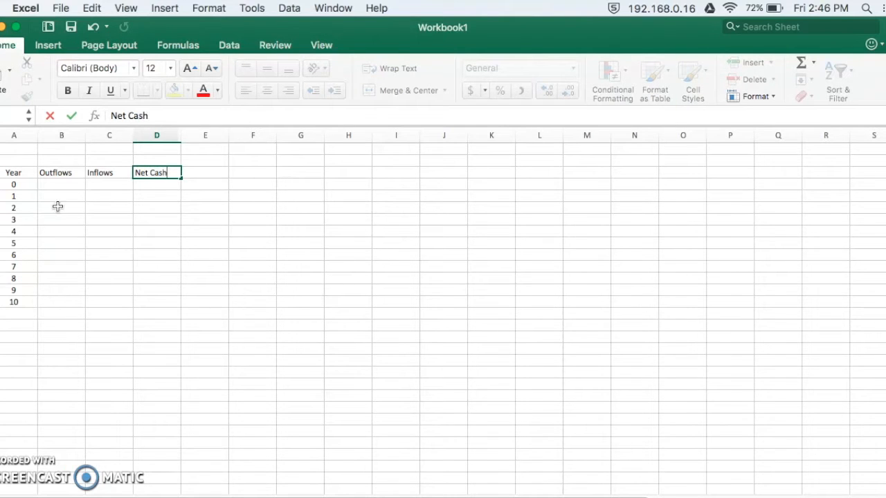
pyautogui.click(123, 198)
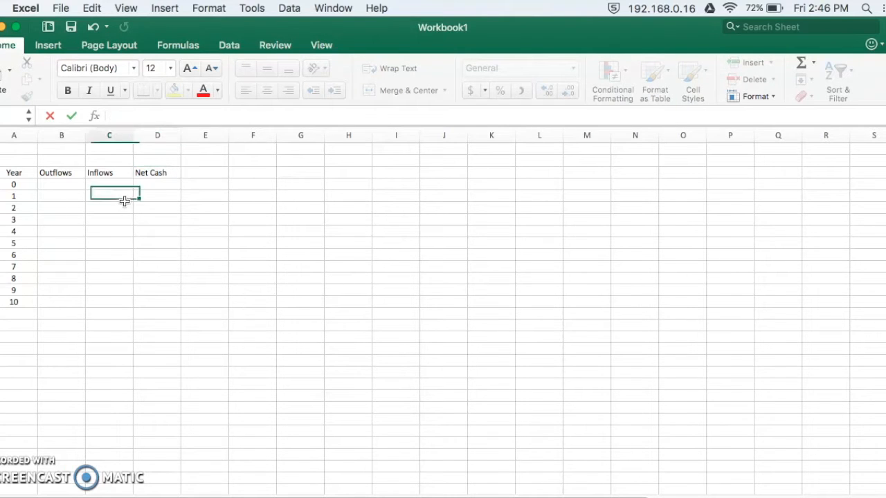
# Centre the Outflows, Inflows and Net Cash headings.
pyautogui.moveTo(69, 172); pyautogui.dragTo(156, 173)
pyautogui.click(272, 95)
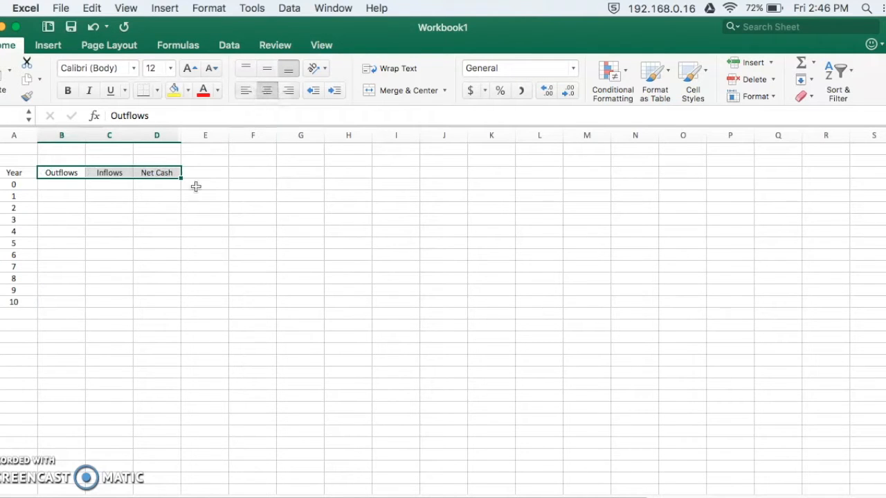
pyautogui.click(107, 214)
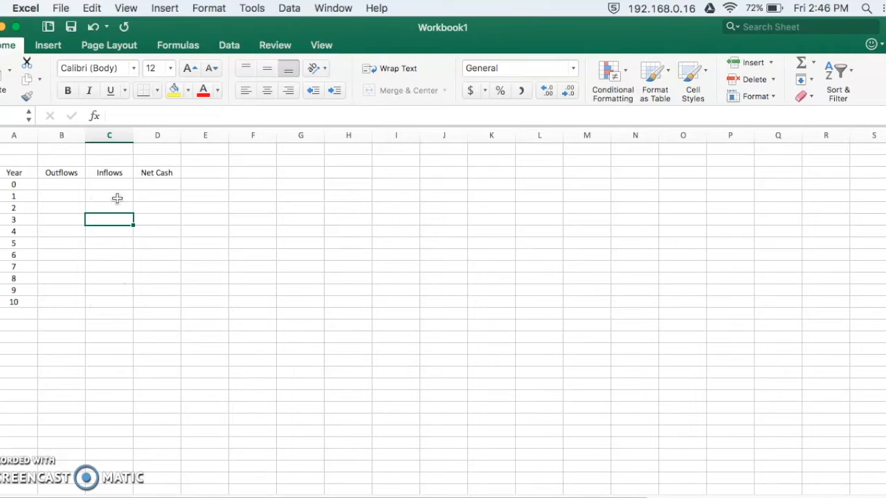
# Enter -10000 as the year 0 outflow in cell B4.
pyautogui.click(69, 184)
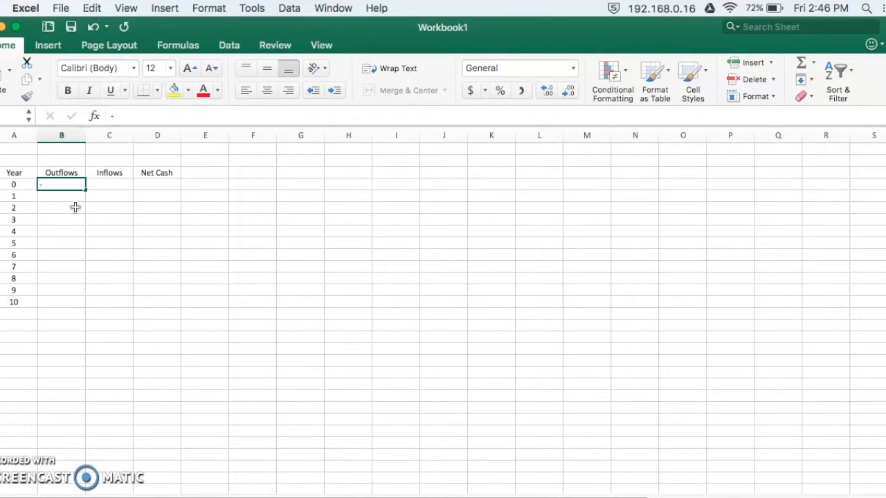
pyautogui.write('-2000')
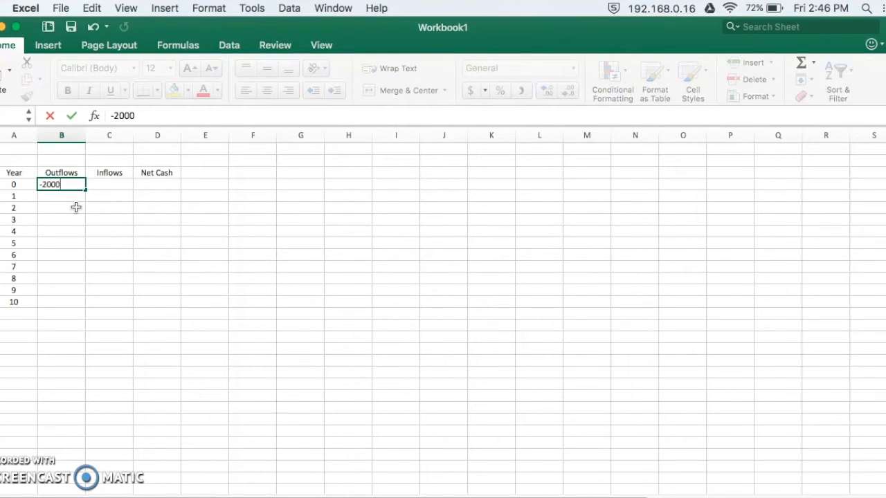
pyautogui.press('BackSpace')
pyautogui.press('BackSpace')
pyautogui.press('BackSpace')
pyautogui.write('10000')
pyautogui.press('Return')
pyautogui.press('Up')
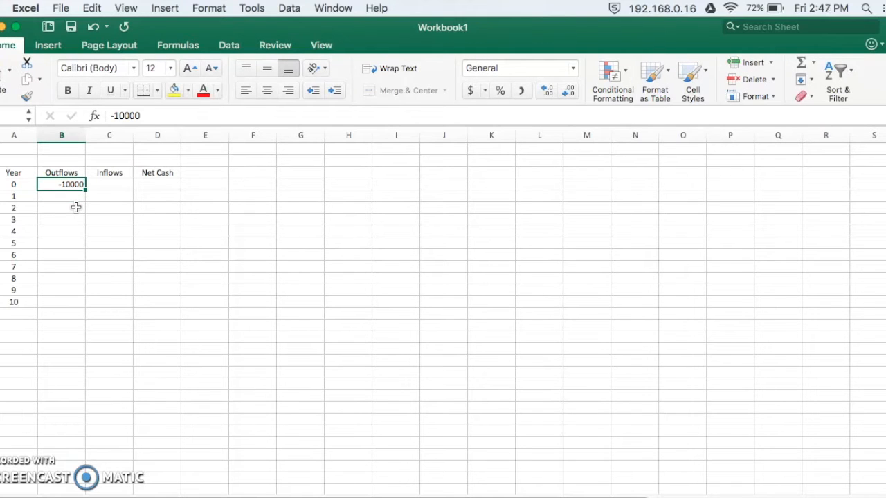
pyautogui.press('Down')
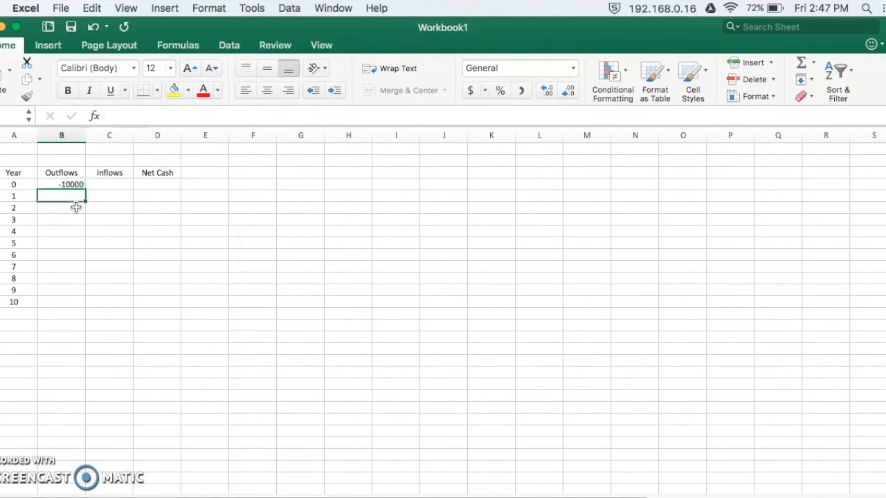
pyautogui.press('Up')
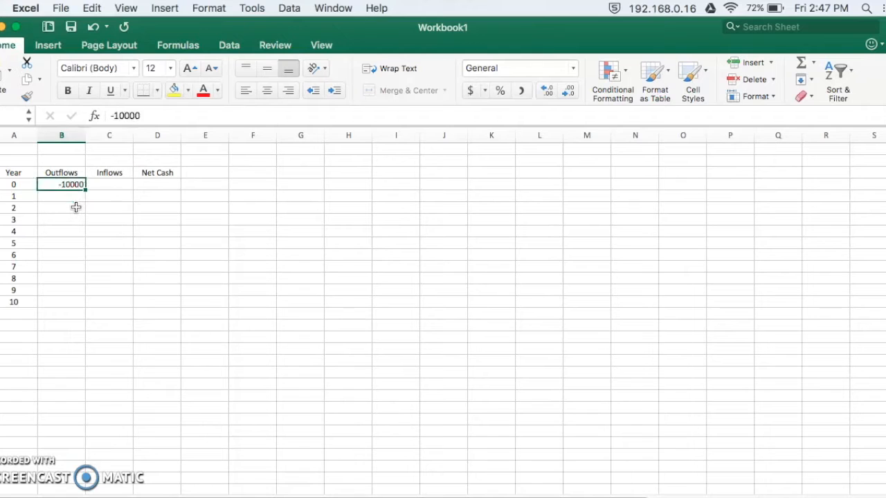
# Enter inflows of 0 for year 0 and 1000 for year 1, and fill the 1000 down through year 10.
pyautogui.press('Right')
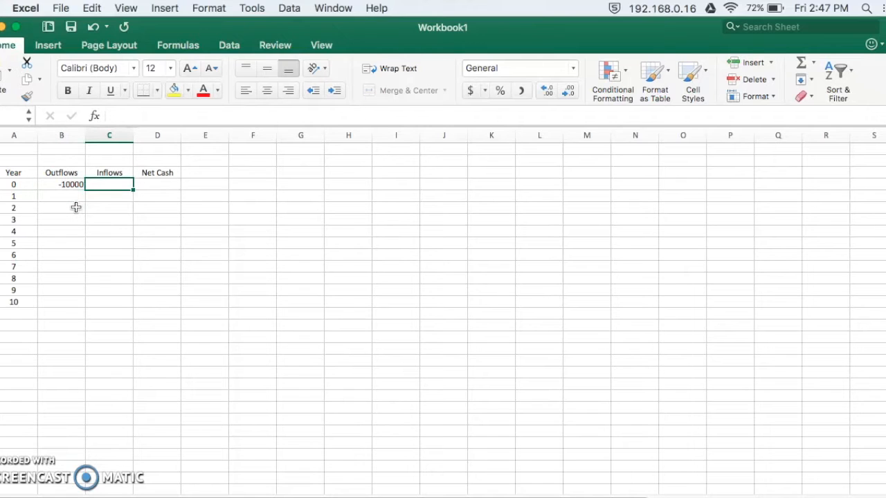
pyautogui.write('0')
pyautogui.press('Return')
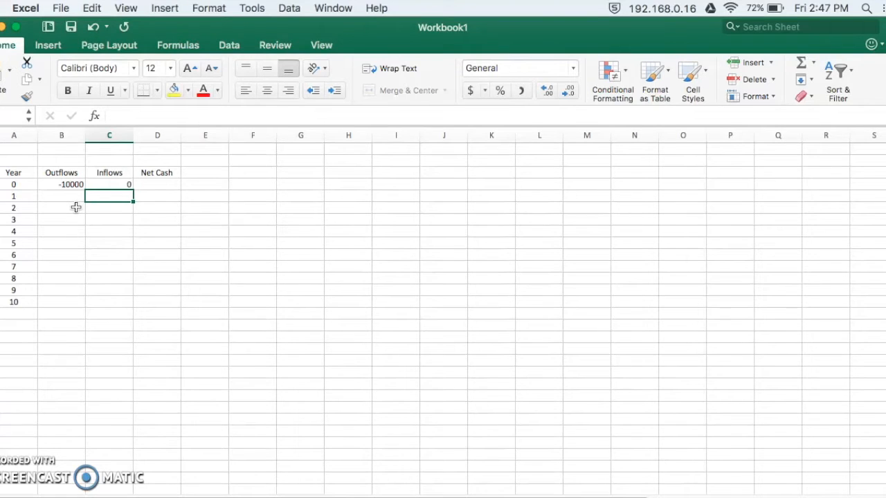
pyautogui.write('1000')
pyautogui.press('Return')
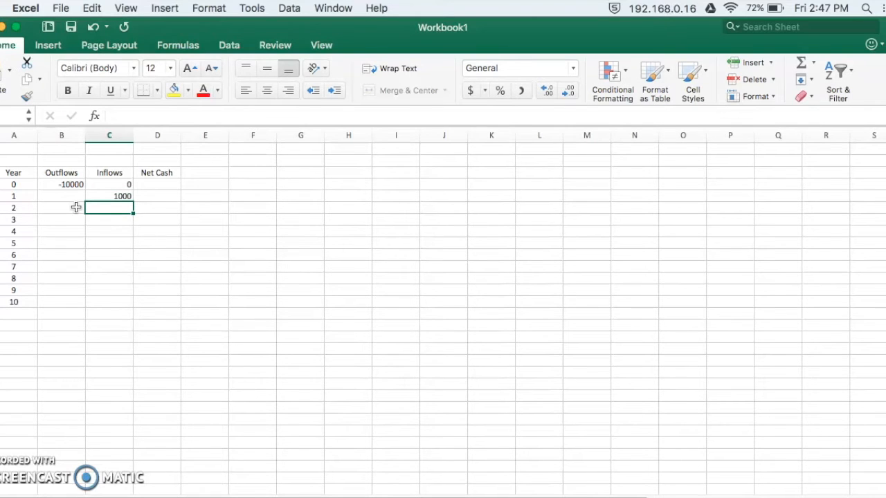
pyautogui.click(125, 199)
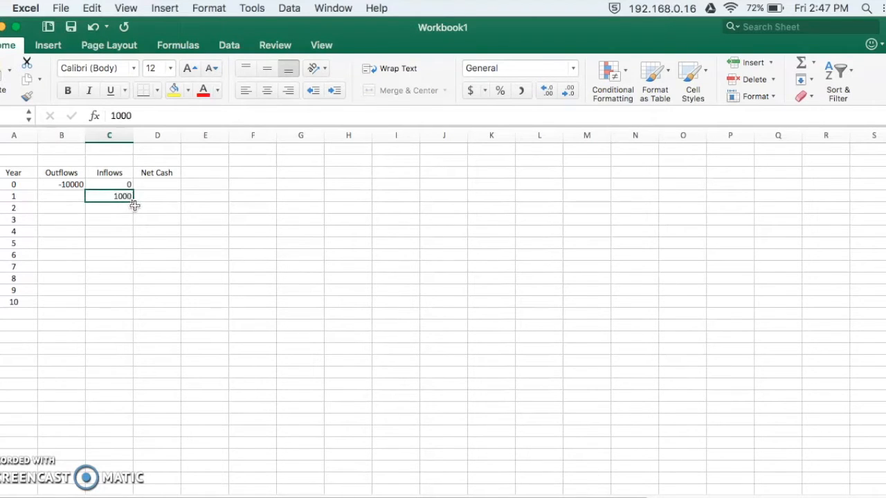
pyautogui.moveTo(133, 201); pyautogui.dragTo(135, 303)
# Centre the Inflows values for years 0 to 10 and the year 0 outflow.
pyautogui.moveTo(122, 186); pyautogui.dragTo(122, 304)
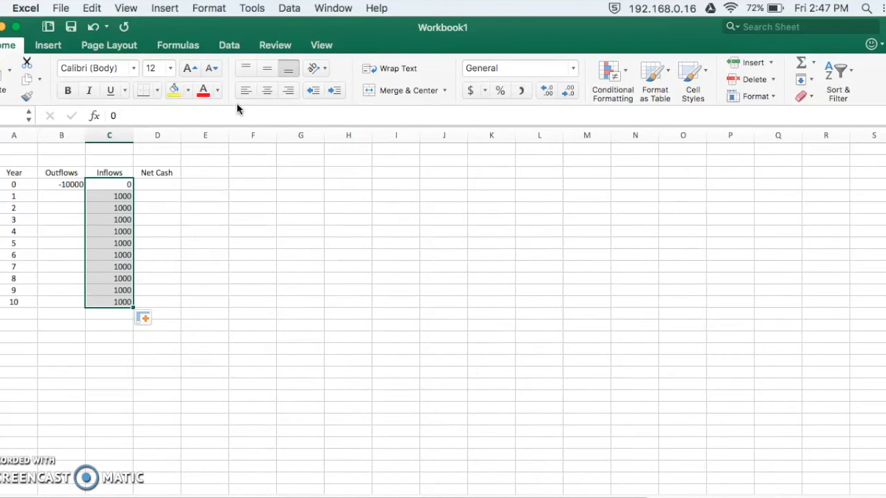
pyautogui.click(266, 91)
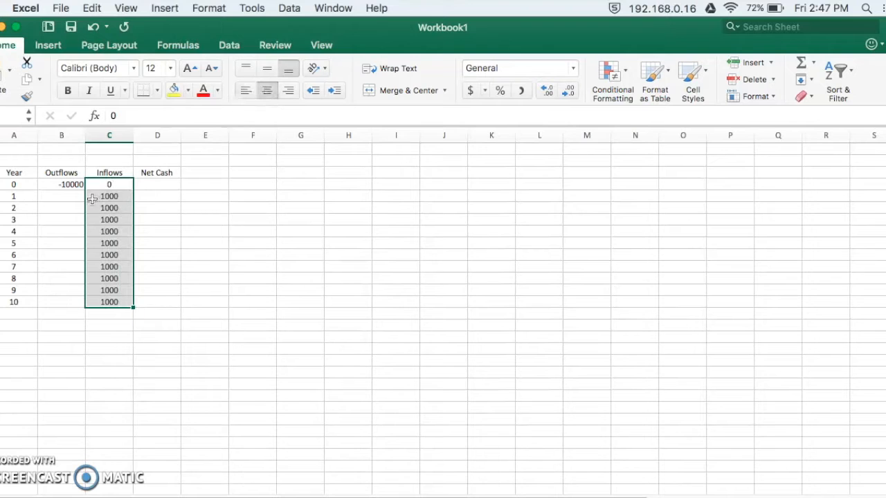
pyautogui.click(74, 185)
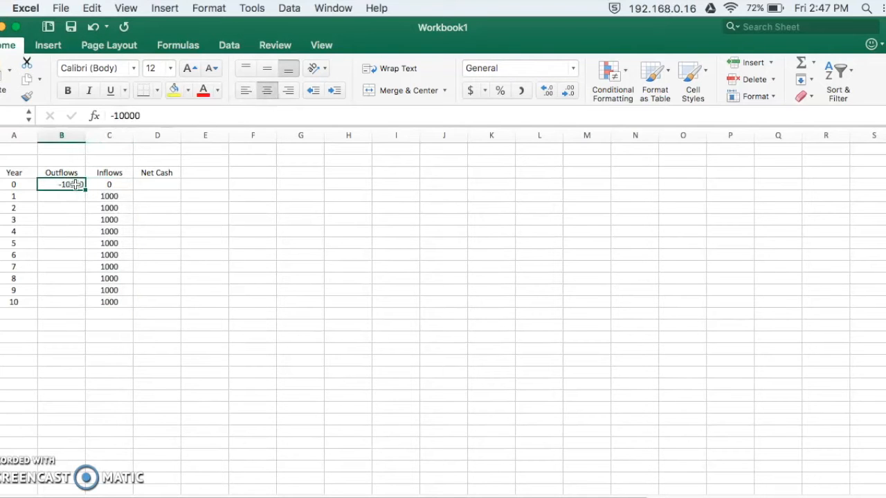
pyautogui.click(272, 99)
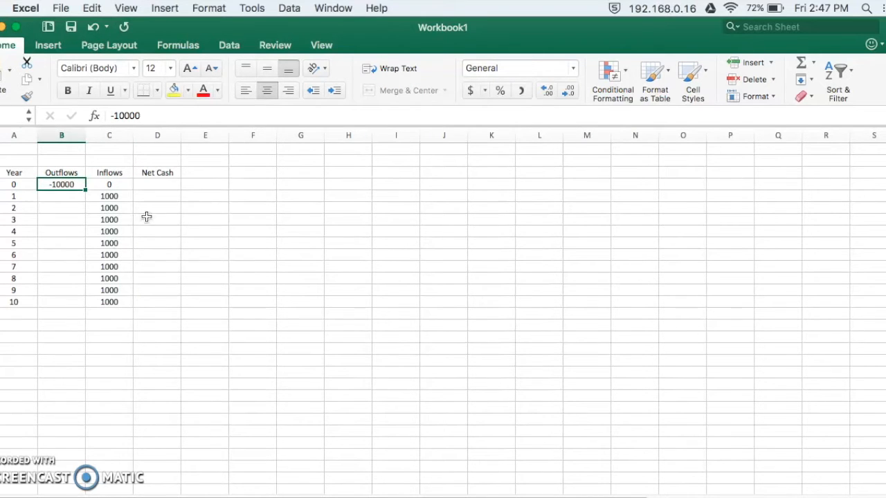
# Calculate the year 0 net cash in cell D4 with the formula =B4+C4.
pyautogui.click(156, 183)
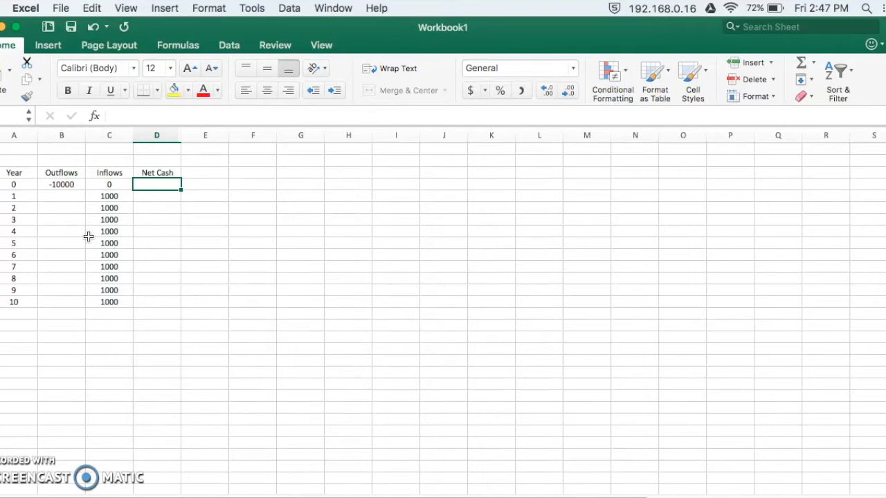
pyautogui.write('=')
pyautogui.click(74, 188)
pyautogui.write('+')
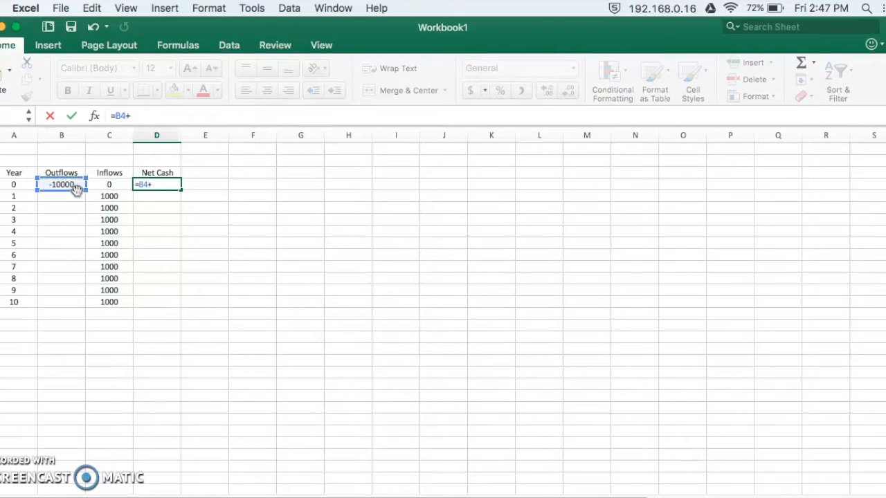
pyautogui.click(121, 186)
pyautogui.press('Return')
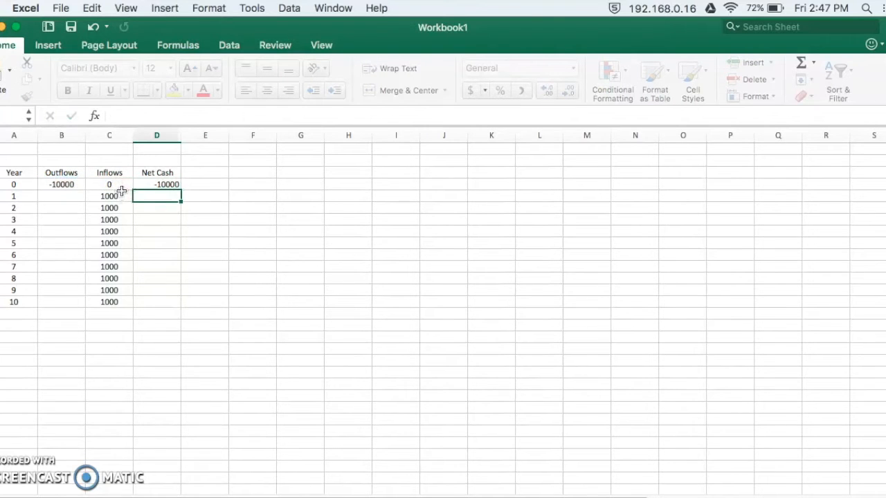
# Copy the Net Cash formula from D4 down to the year 10 row and check the last cell's formula.
pyautogui.click(162, 181)
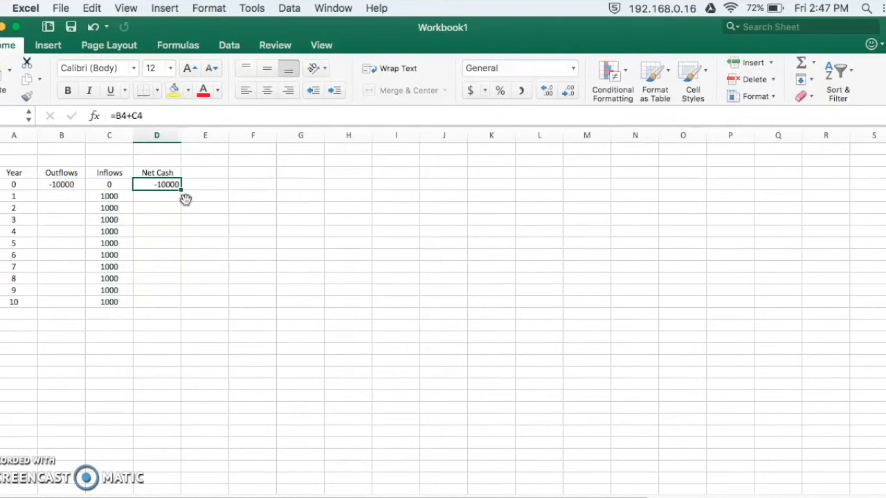
pyautogui.moveTo(180, 190); pyautogui.dragTo(186, 302)
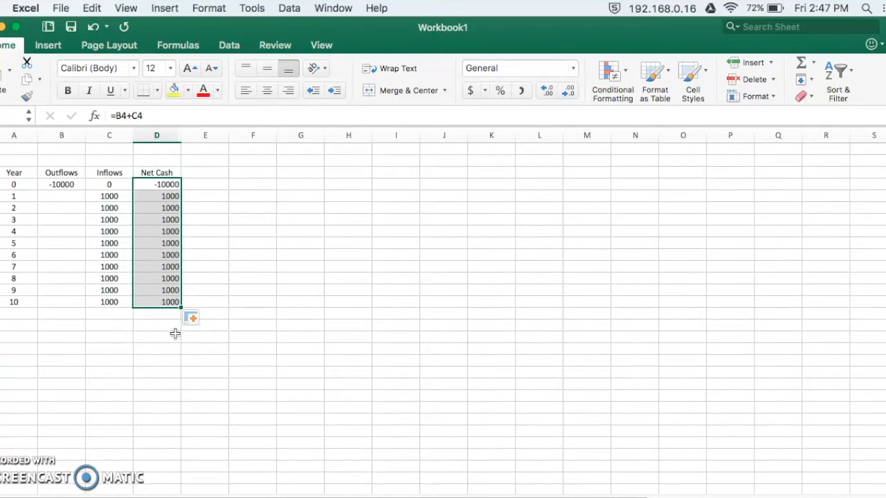
pyautogui.click(176, 334)
pyautogui.click(170, 301)
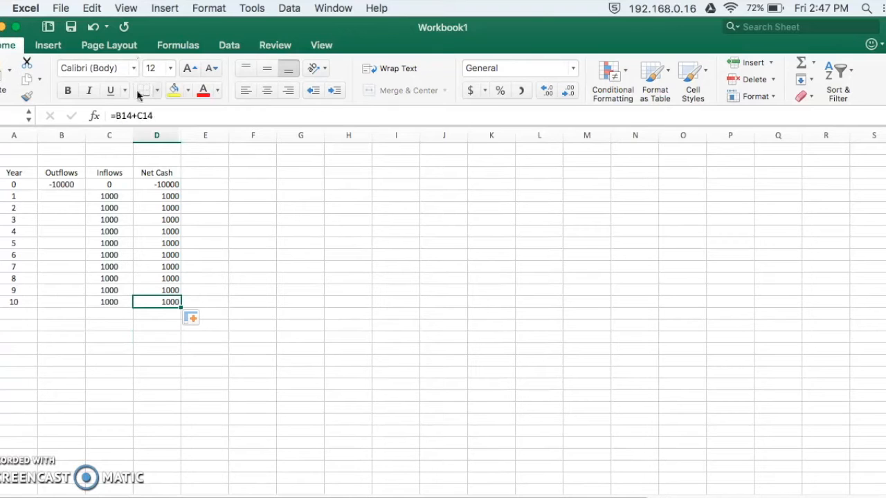
# Underline the year 10 net cash value and apply the comma number style to all outflow, inflow and net cash values.
pyautogui.click(111, 91)
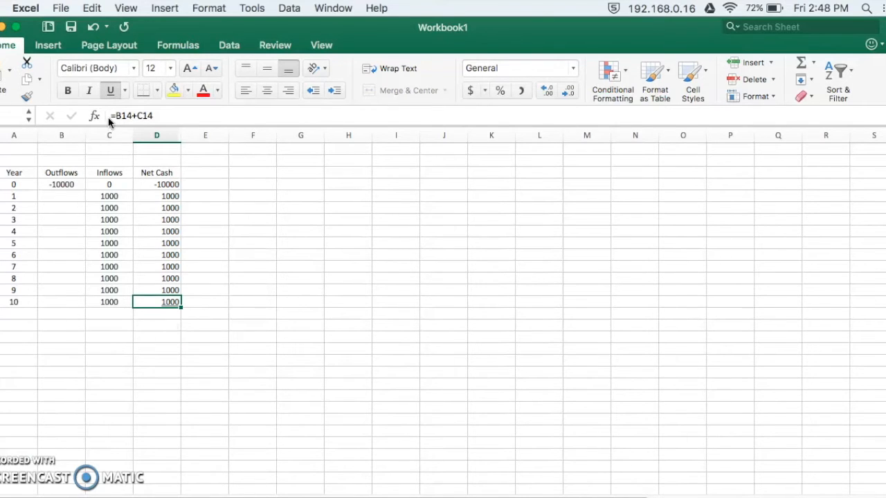
pyautogui.click(175, 368)
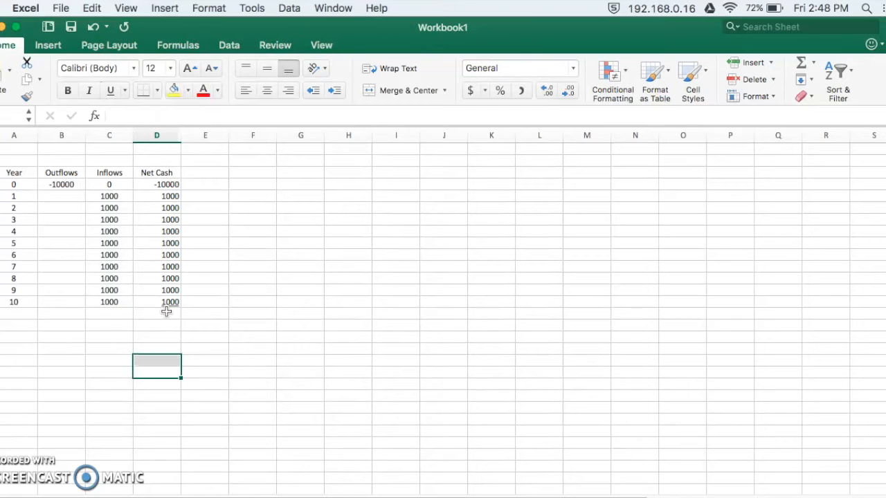
pyautogui.moveTo(64, 186); pyautogui.dragTo(172, 298)
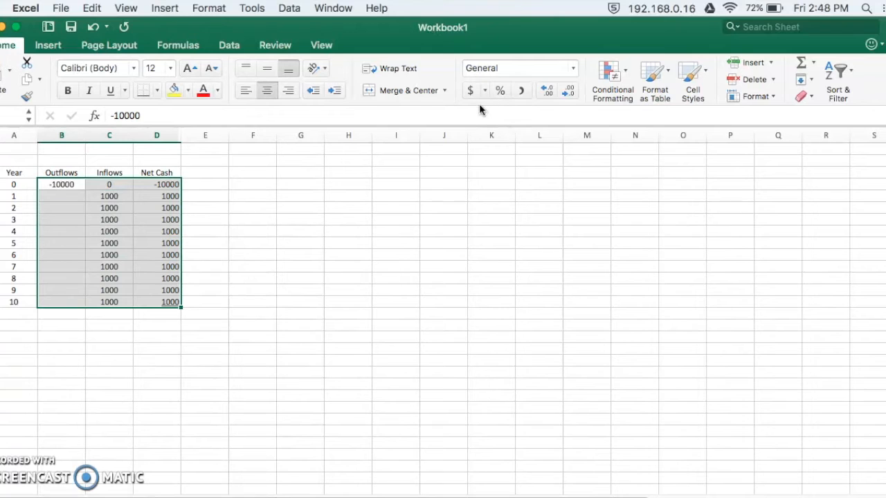
pyautogui.click(523, 90)
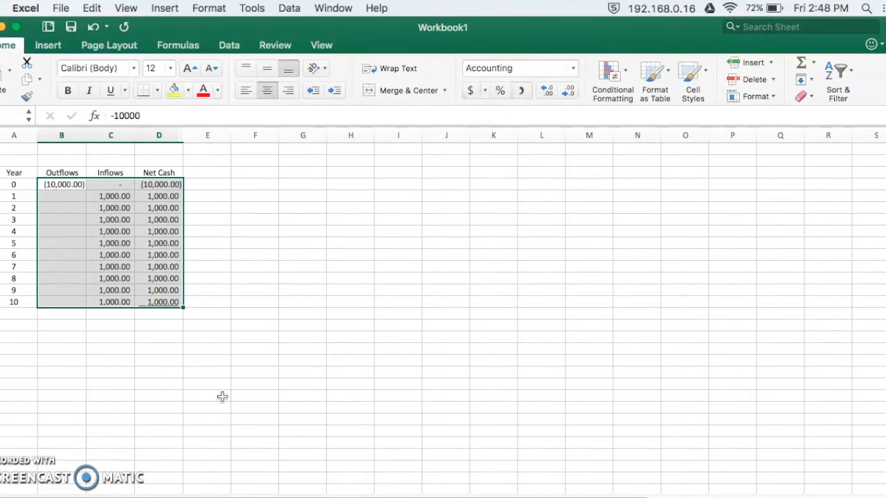
pyautogui.click(200, 357)
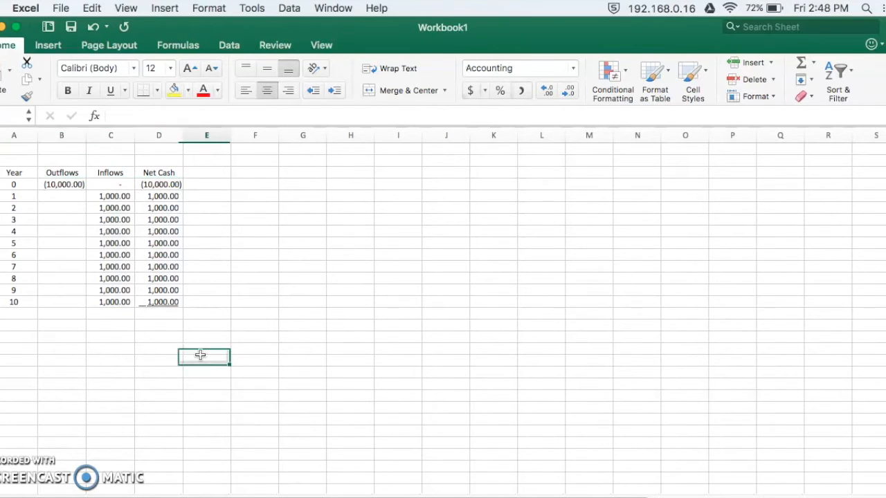
# Total the Net Cash column in the cell below year 10 with =SUM(D4:D14) and check the formula.
pyautogui.click(176, 315)
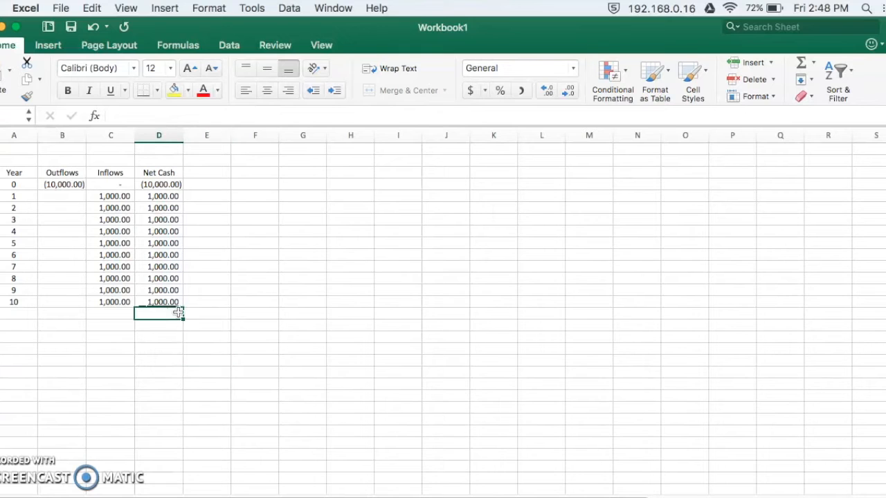
pyautogui.click(800, 62)
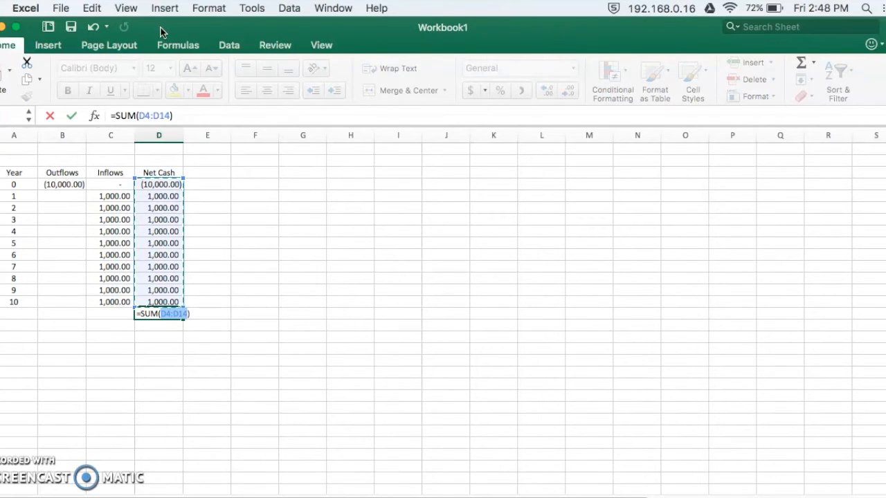
pyautogui.press('Return')
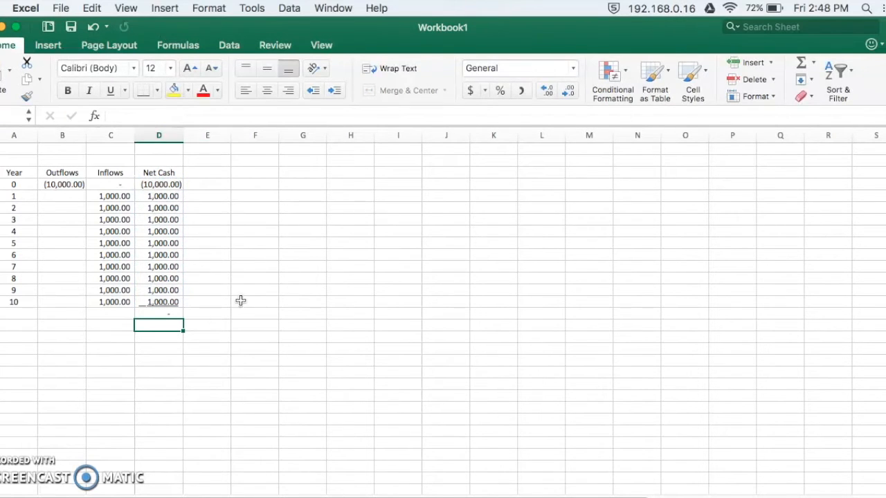
pyautogui.click(120, 303)
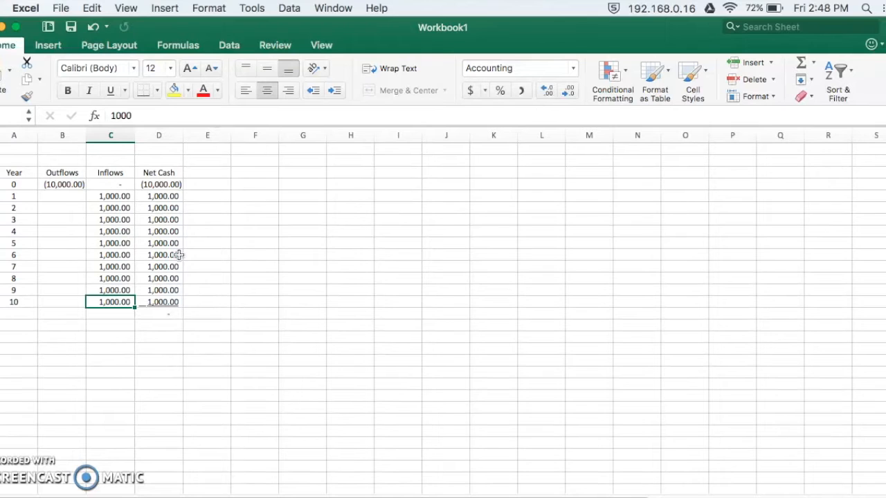
pyautogui.click(178, 313)
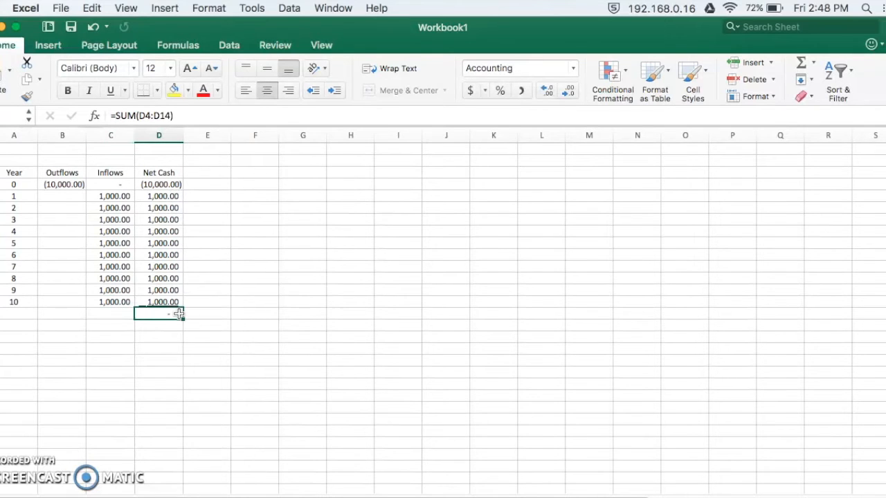
# Set the inflows for years 1 and 2 to 1500 and fill that value down through year 10.
pyautogui.click(125, 195)
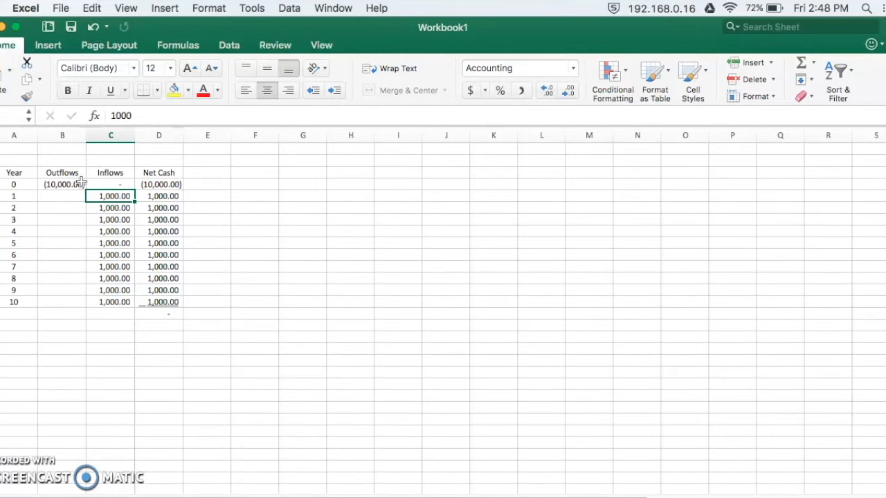
pyautogui.write('1,')
pyautogui.write('500')
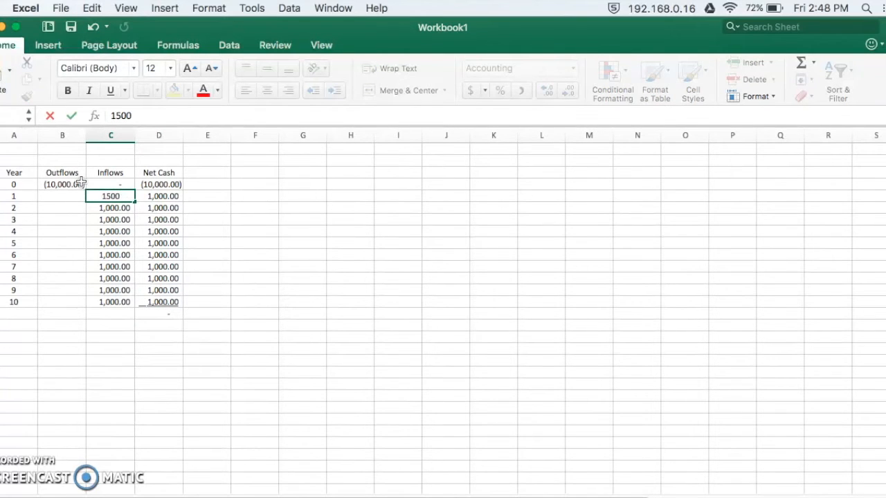
pyautogui.press('Return')
pyautogui.write('1500')
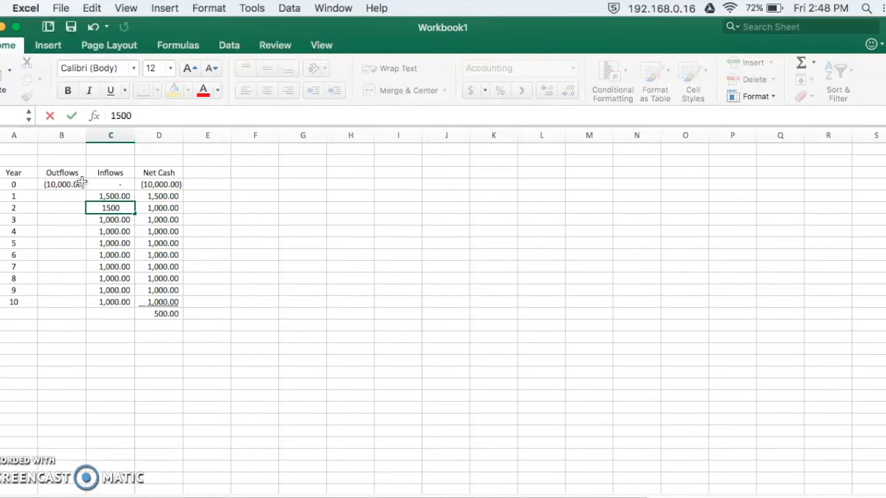
pyautogui.press('Return')
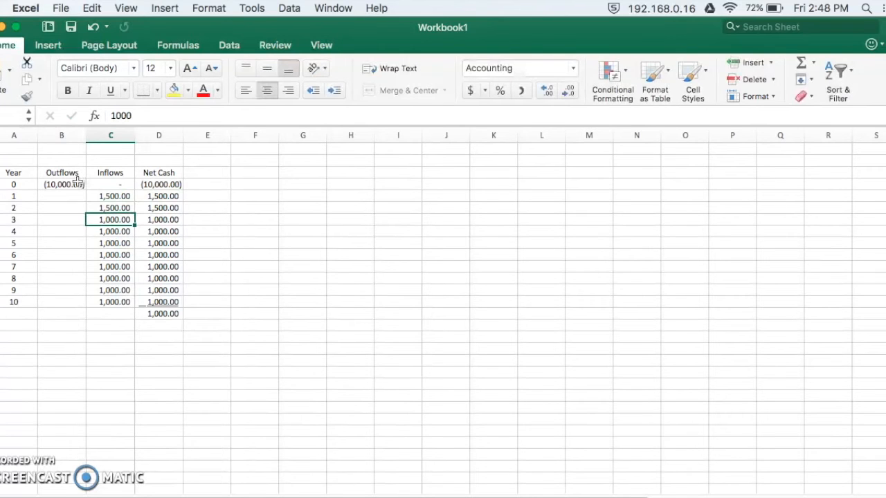
pyautogui.click(123, 207)
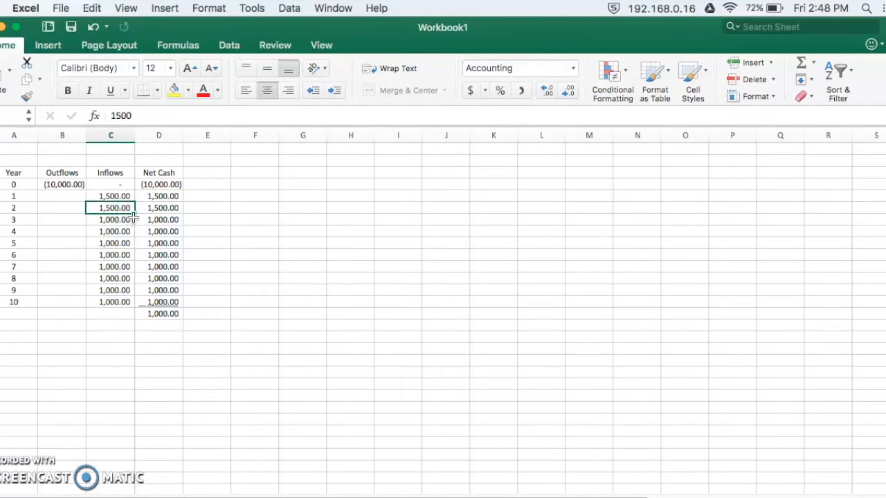
pyautogui.moveTo(134, 214); pyautogui.dragTo(129, 303)
pyautogui.click(279, 222)
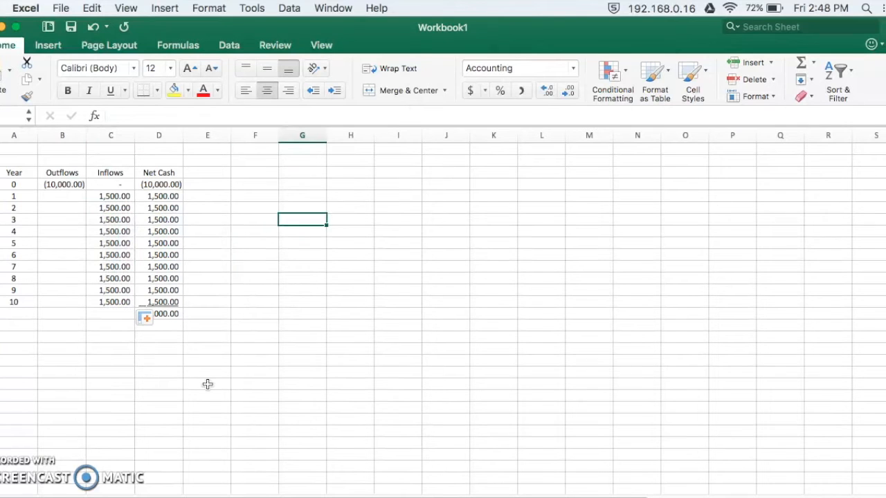
# Check the Net Cash total's formula and the range of yearly values it sums.
pyautogui.click(173, 315)
pyautogui.press('Down')
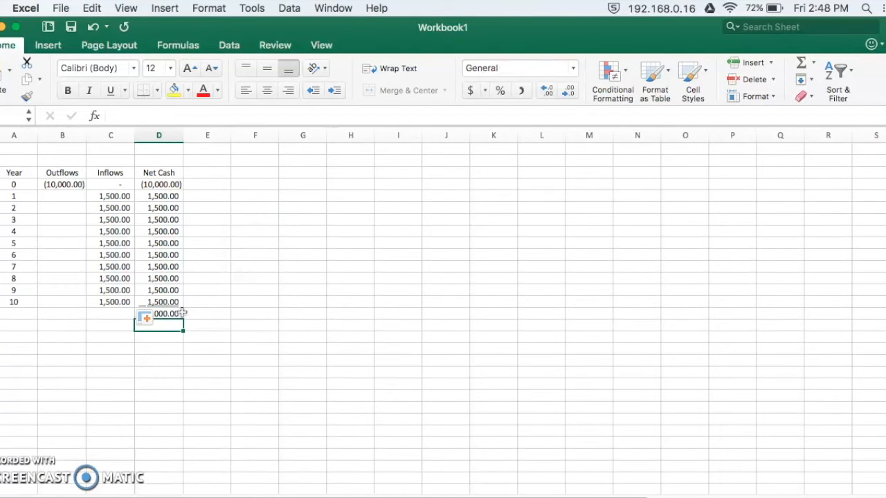
pyautogui.click(173, 314)
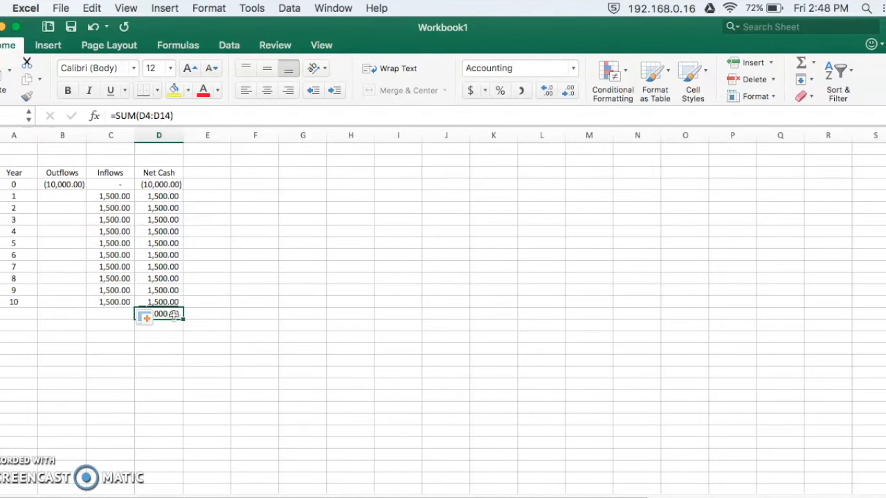
pyautogui.moveTo(163, 186); pyautogui.dragTo(163, 296)
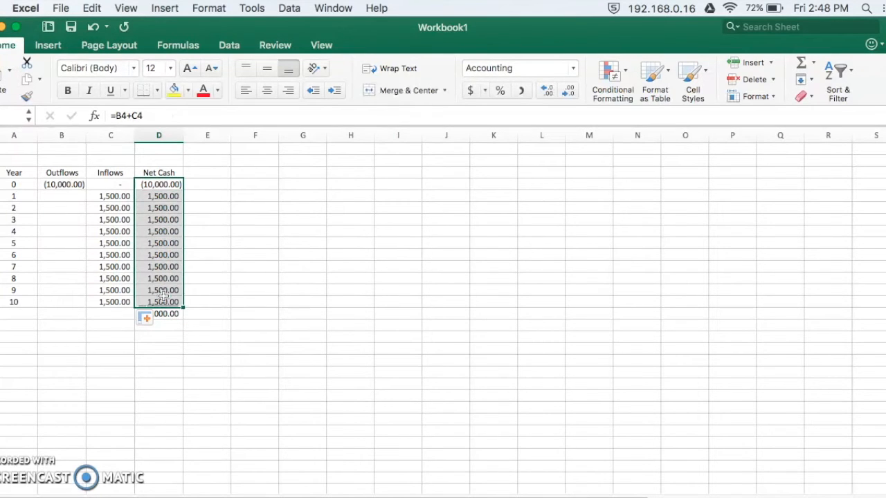
pyautogui.click(193, 233)
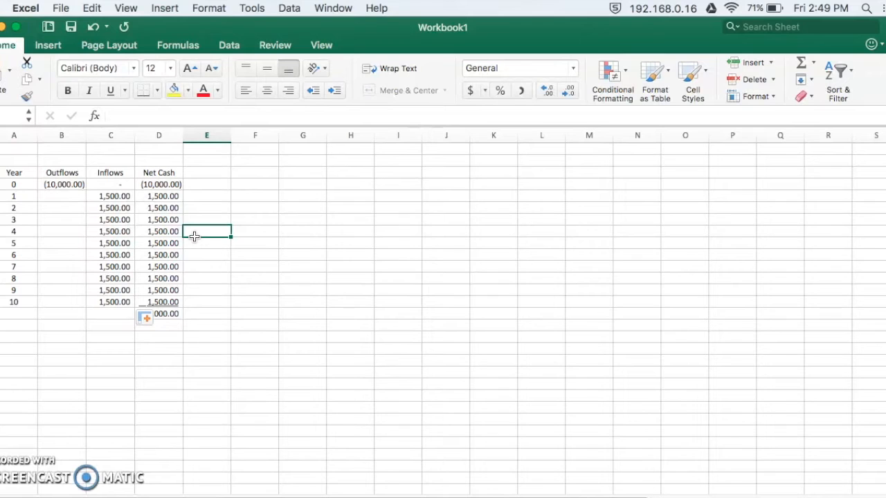
# Enter the label RRR in cell D1 above the table and a rate of 5% beside it in E1.
pyautogui.click(211, 163)
pyautogui.click(165, 152)
pyautogui.write('RRR')
pyautogui.press('Tab')
pyautogui.write('5')
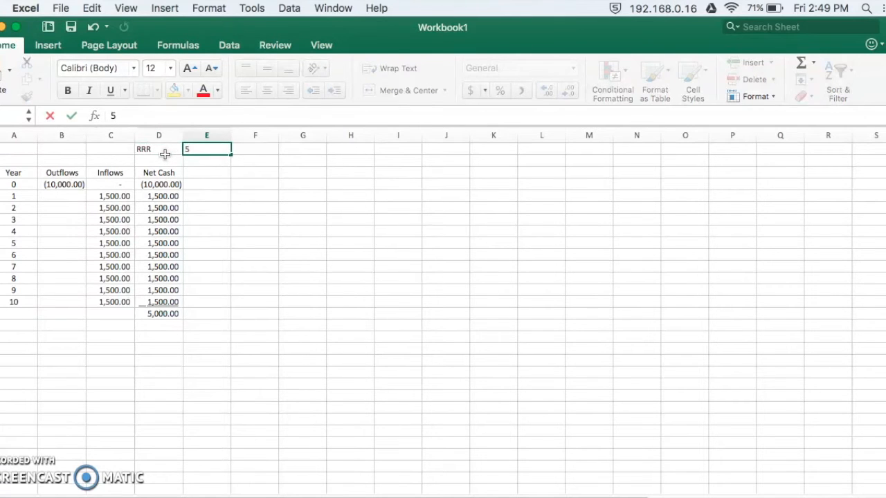
pyautogui.press('Return')
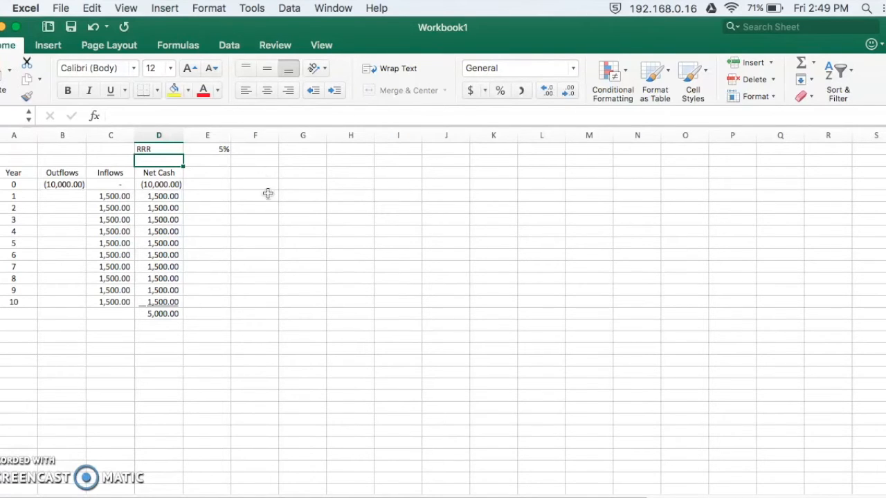
# Add the heading Discount Factor in E3 and widen column E to fit it.
pyautogui.click(217, 172)
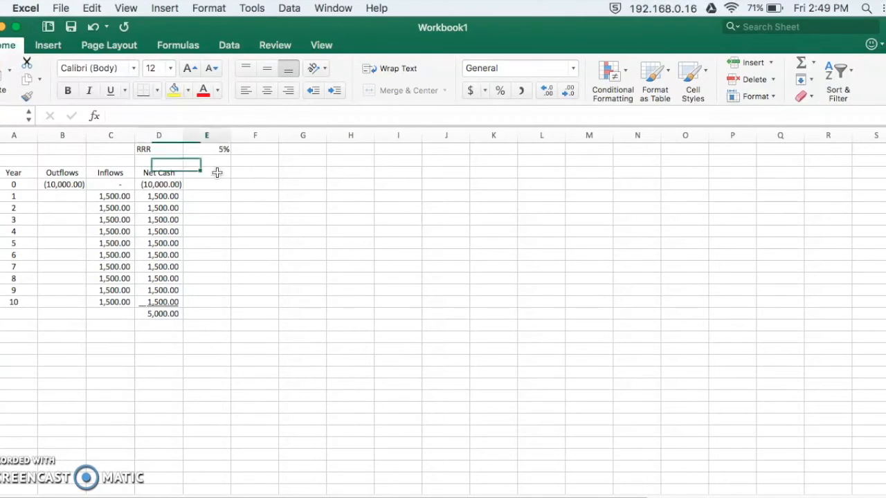
pyautogui.click(215, 183)
pyautogui.click(219, 173)
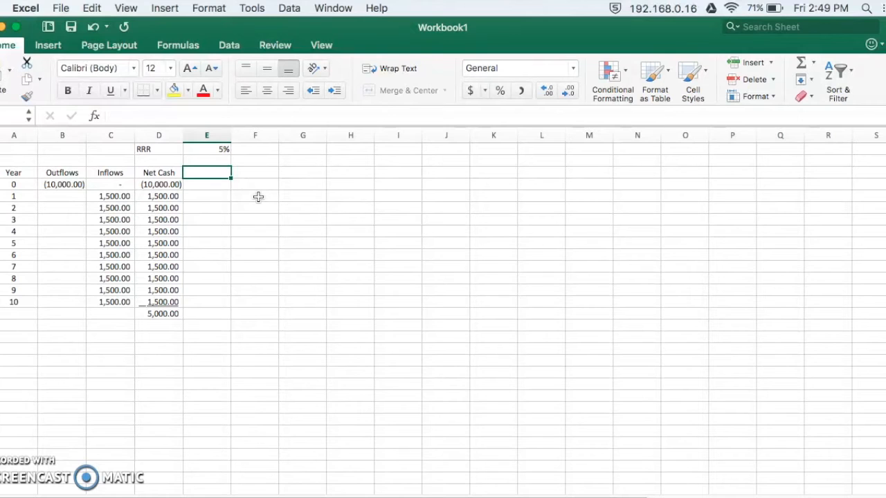
pyautogui.write('Discount Factor')
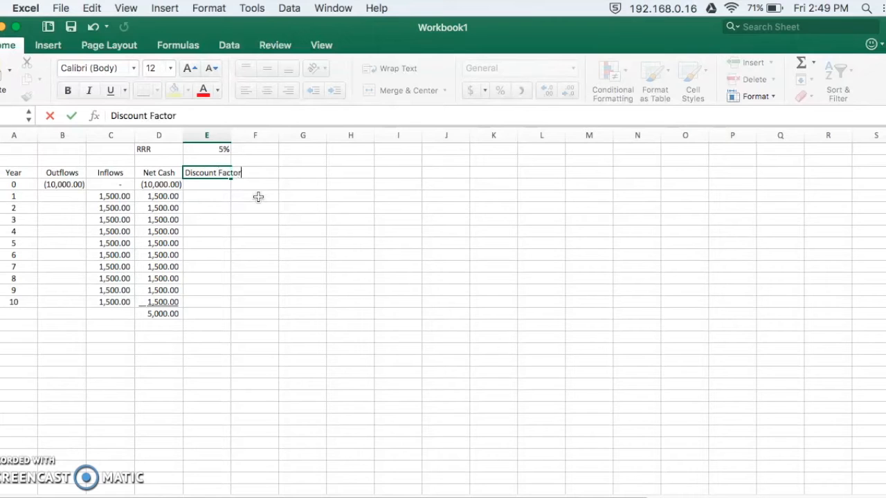
pyautogui.press('Return')
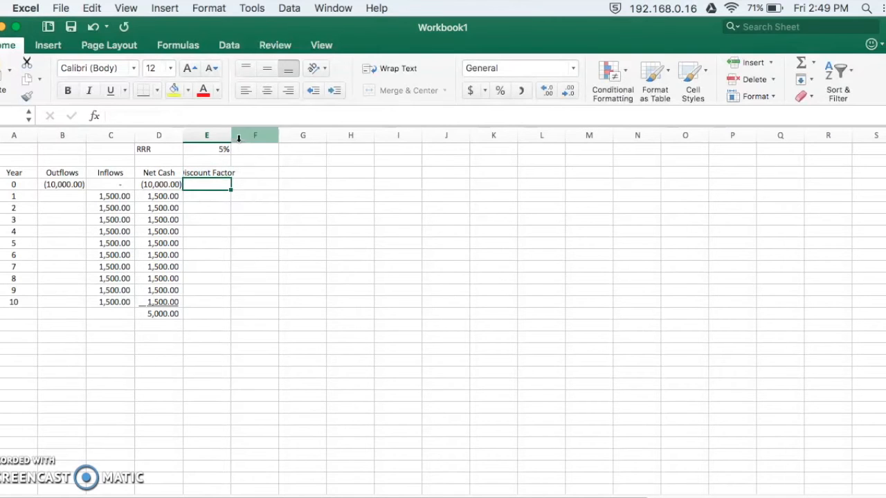
pyautogui.doubleClick(231, 135)
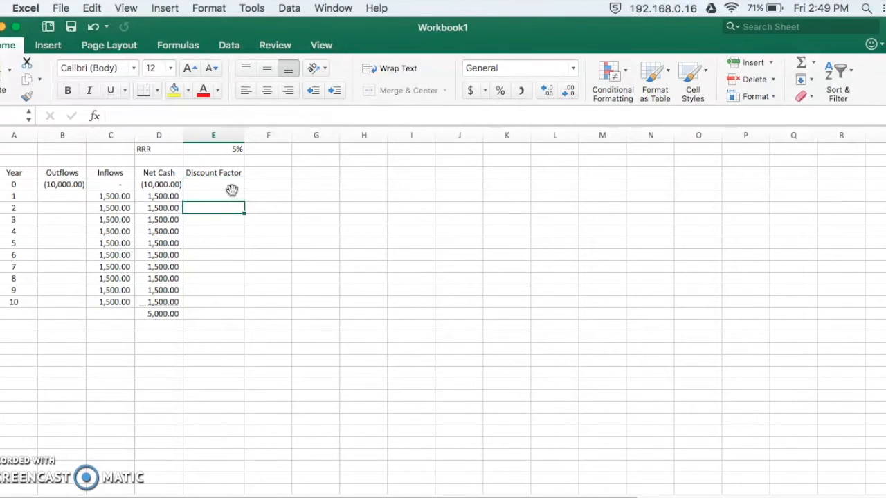
# Calculate the year 0 discount factor in E4 with the formula =1/(1+E1)^A4 and centre the value.
pyautogui.write('=')
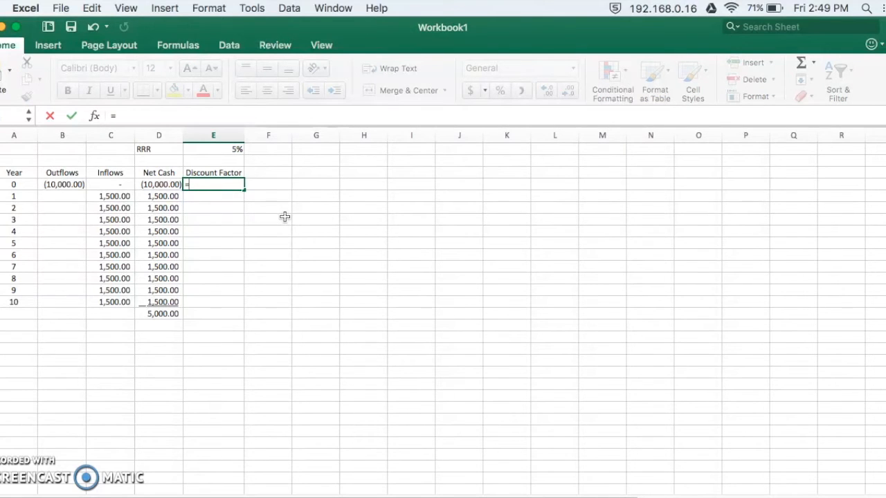
pyautogui.write('1/(1+')
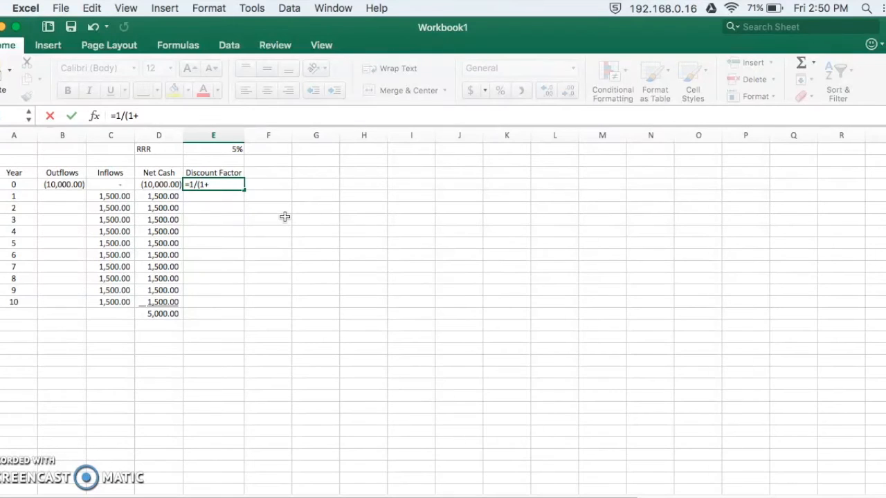
pyautogui.click(234, 151)
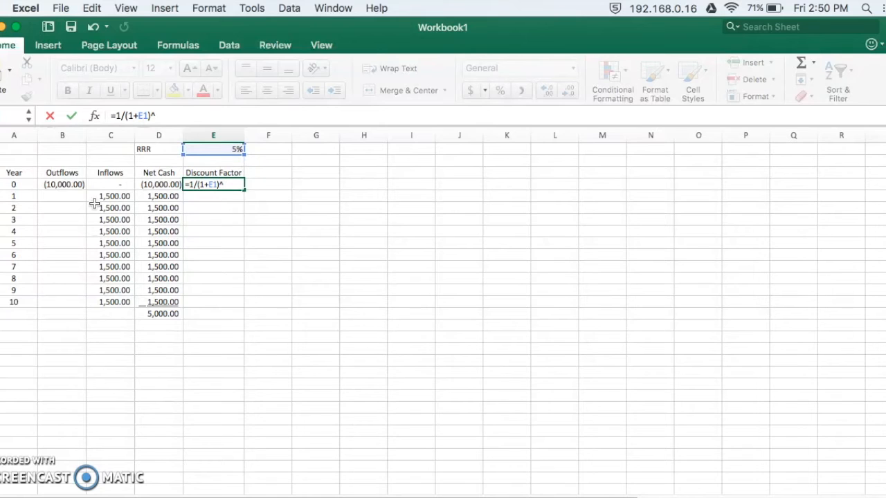
pyautogui.click(25, 184)
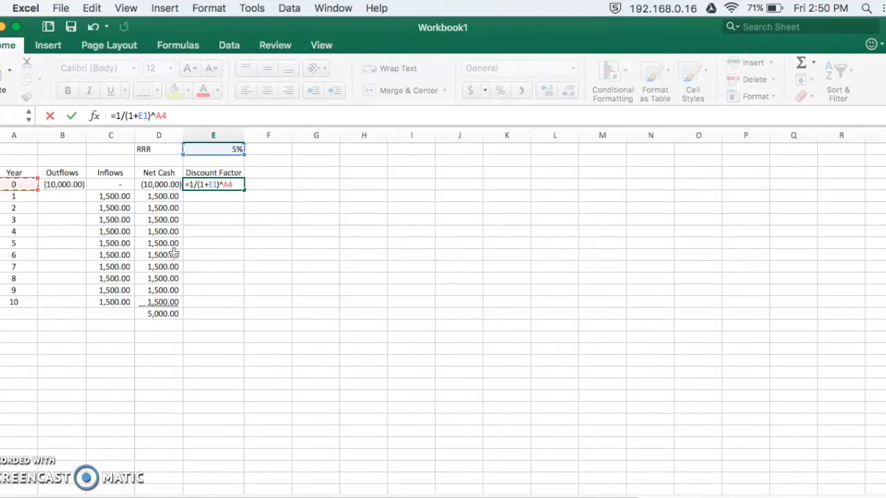
pyautogui.press('Return')
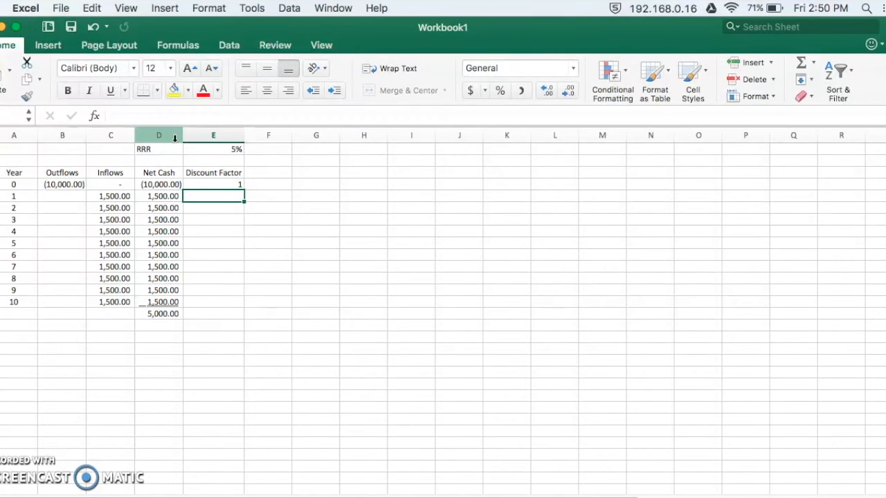
pyautogui.click(231, 181)
pyautogui.click(265, 91)
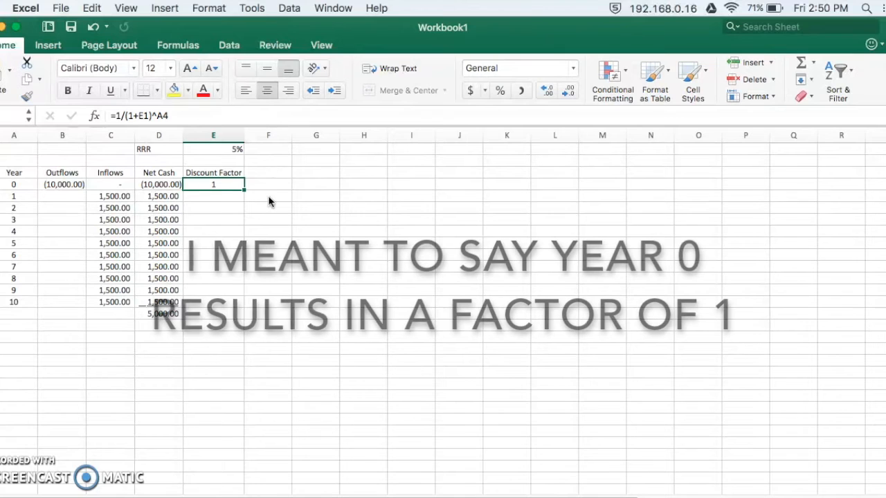
pyautogui.click(236, 207)
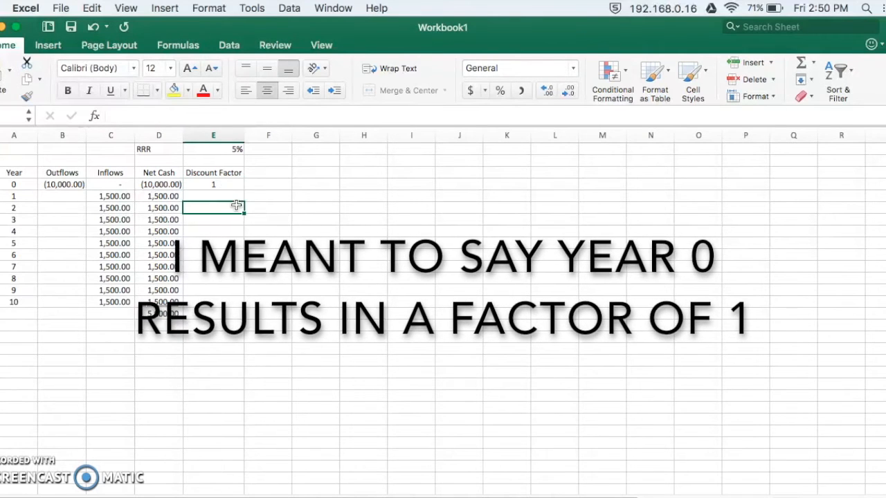
# Make the rate reference absolute in the year 0 discount factor, changing E4's formula to =1/(1+$E$1)^A4.
pyautogui.click(231, 184)
pyautogui.doubleClick(231, 184)
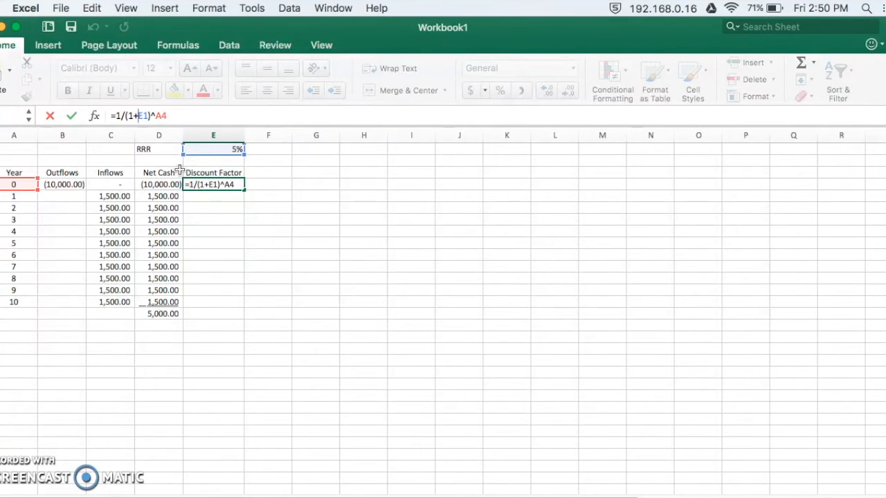
pyautogui.write('$E$')
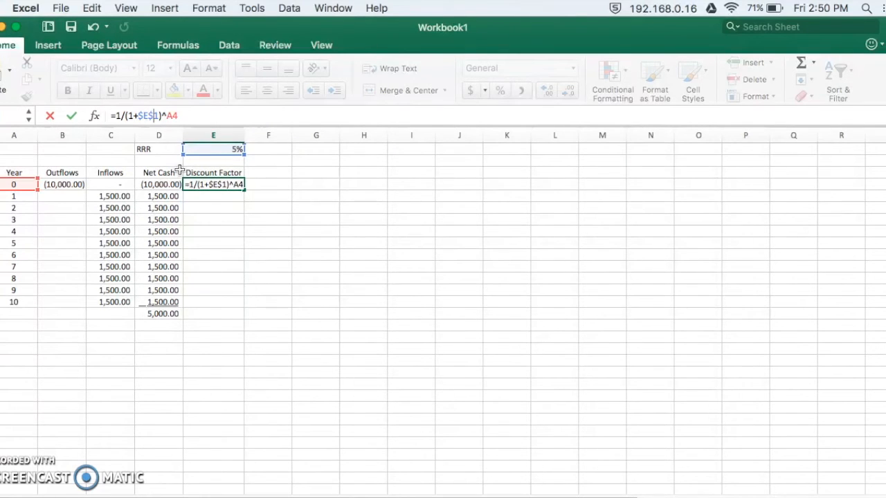
pyautogui.press('Return')
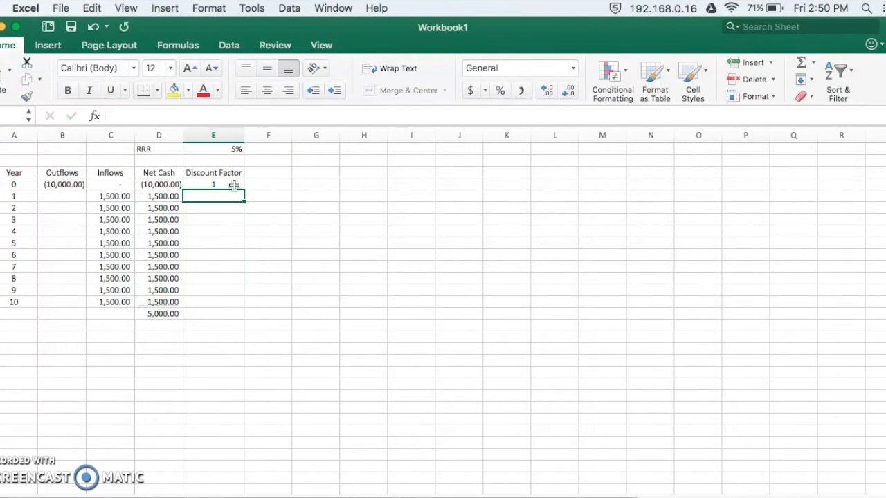
# Fill the discount factor formula from E4 down through year 10 in E14 and check the references in the last cell.
pyautogui.click(234, 185)
pyautogui.moveTo(244, 190); pyautogui.dragTo(242, 312)
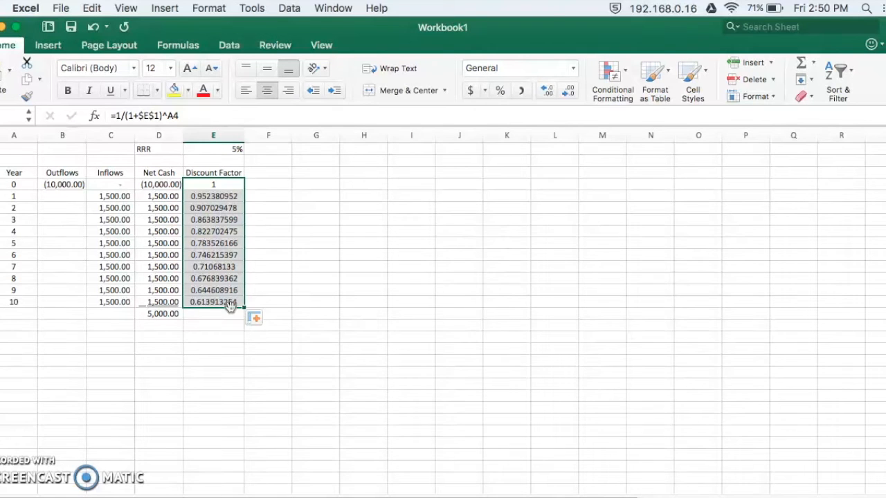
pyautogui.doubleClick(230, 303)
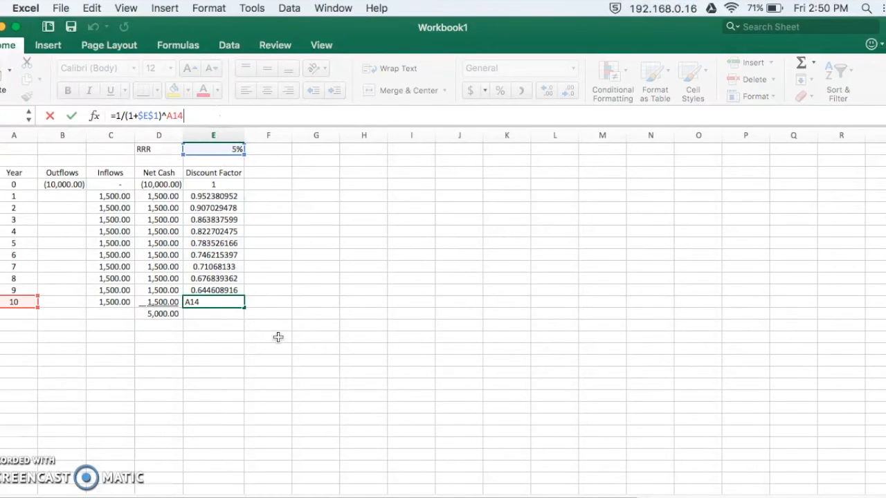
pyautogui.press('Escape')
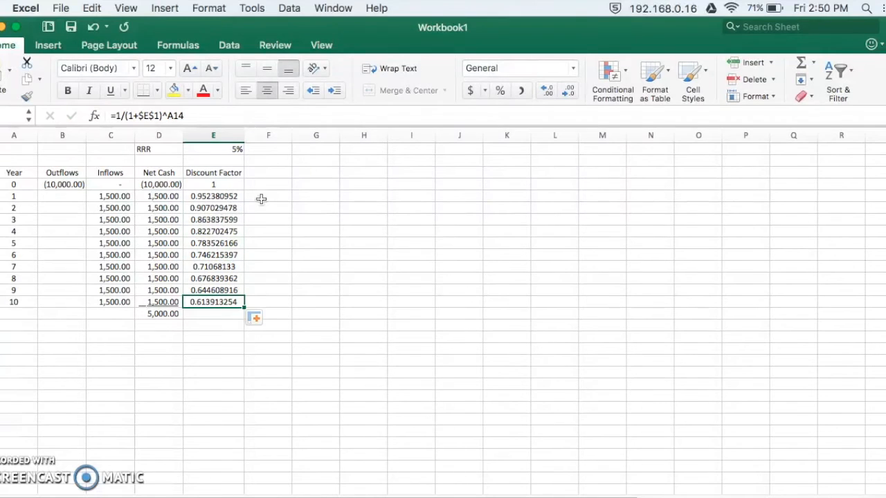
# Add the heading Discounted Cash in F3 and widen column F to fit it.
pyautogui.click(264, 174)
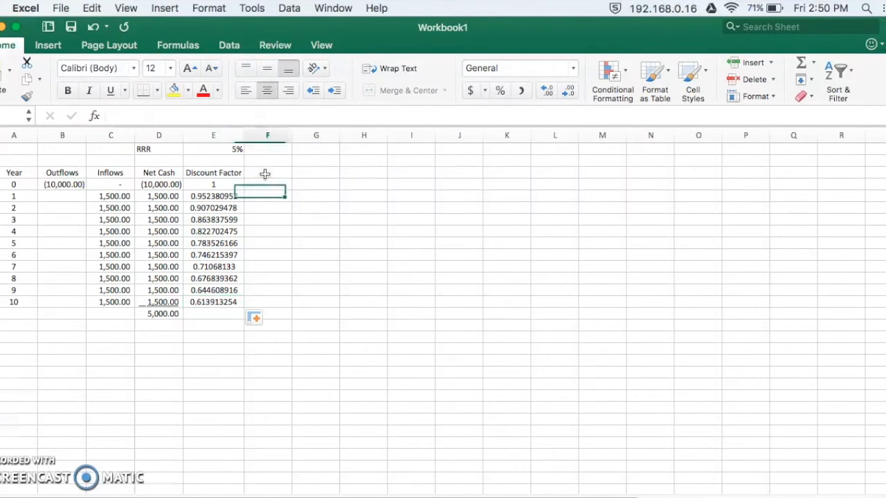
pyautogui.write('Discounted')
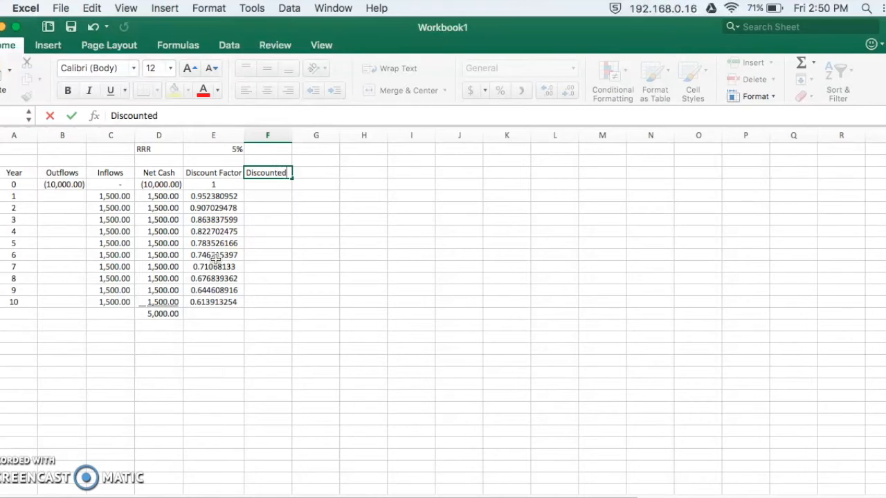
pyautogui.write(' Cash')
pyautogui.press('Return')
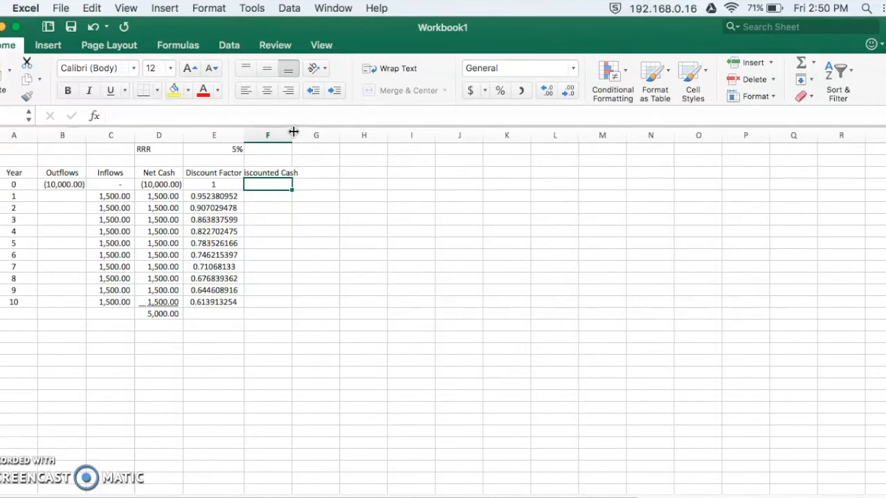
pyautogui.moveTo(291, 135); pyautogui.dragTo(308, 135)
# Calculate the year 0 discounted cash in F4 with the formula =E4*D4.
pyautogui.click(286, 207)
pyautogui.click(286, 184)
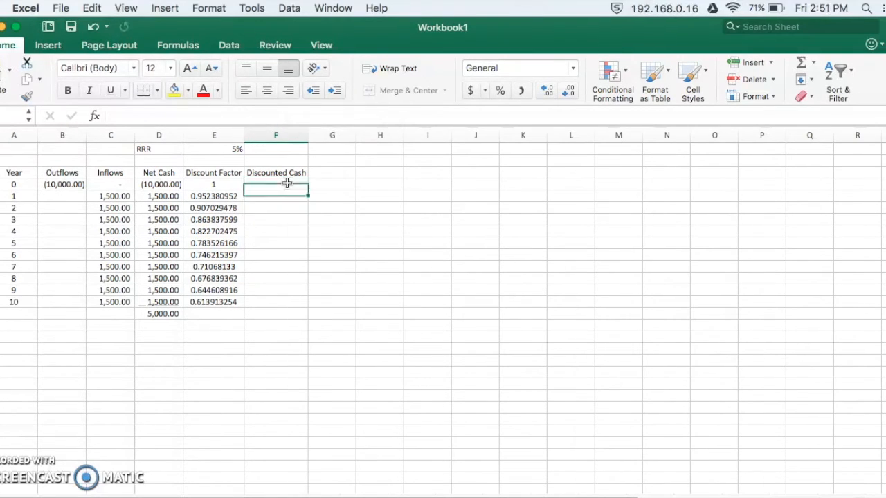
pyautogui.write('=')
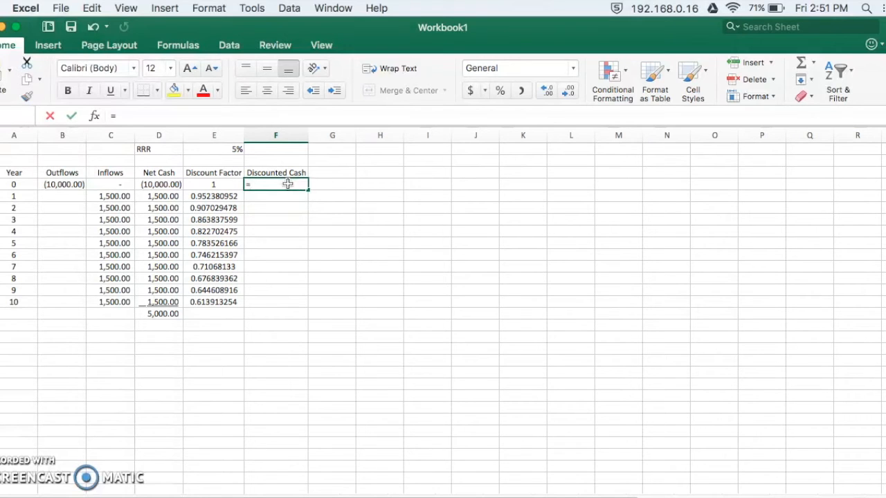
pyautogui.press('Left')
pyautogui.write('*')
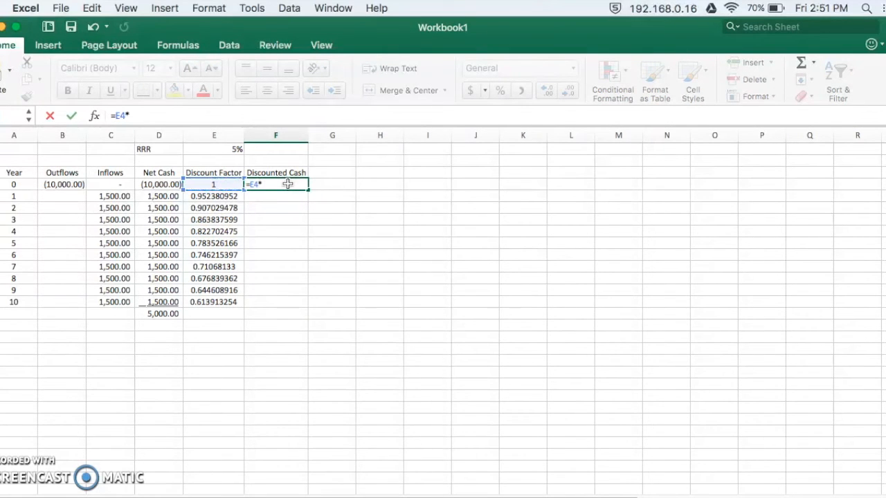
pyautogui.press('Left')
pyautogui.press('Left')
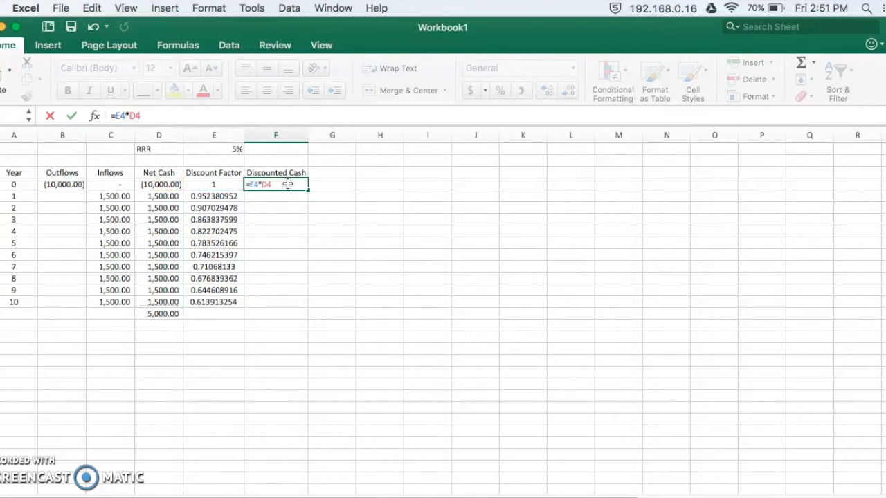
pyautogui.press('Return')
# Fill the discounted cash formula from F4 down through year 10 in F14.
pyautogui.click(294, 184)
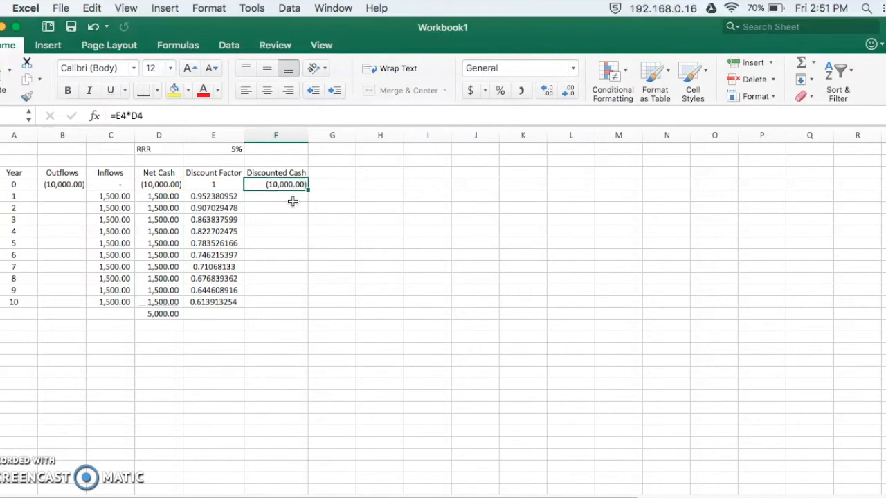
pyautogui.moveTo(309, 189); pyautogui.dragTo(313, 306)
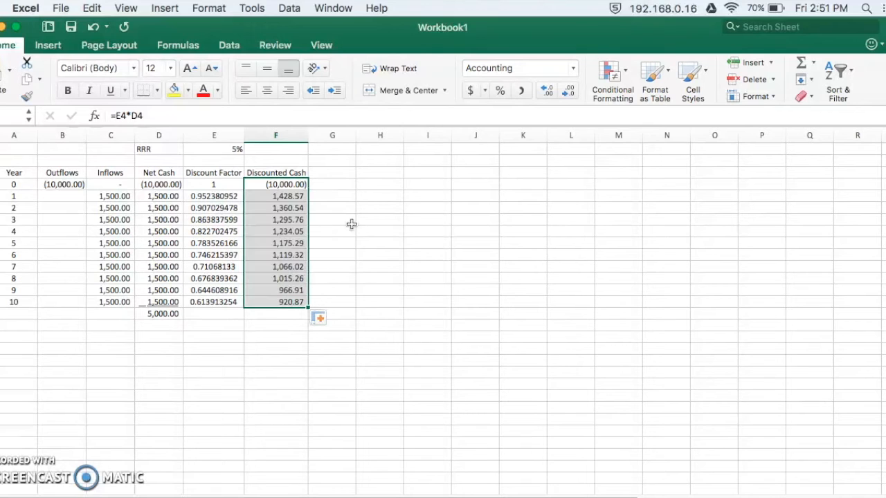
pyautogui.click(296, 348)
# Underline the year 10 discounted cash in F14 and total the column in F15 with =SUM(F4:F14).
pyautogui.click(292, 302)
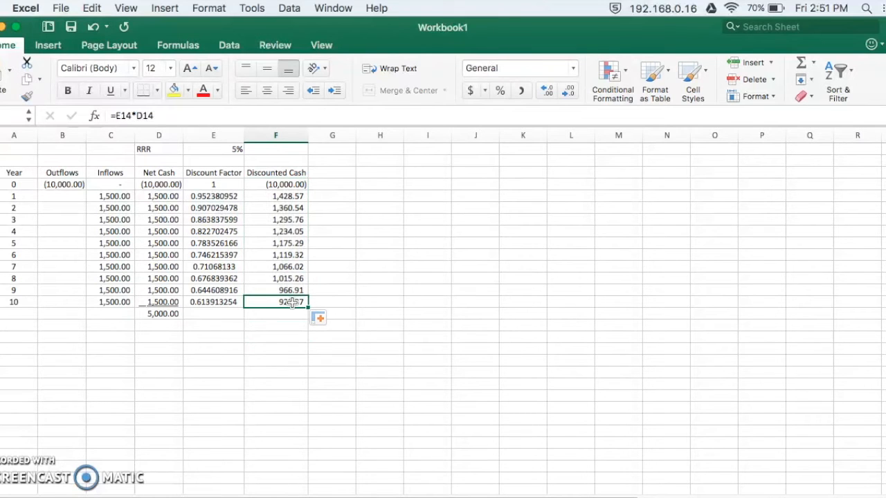
pyautogui.click(110, 90)
pyautogui.click(274, 351)
pyautogui.click(277, 314)
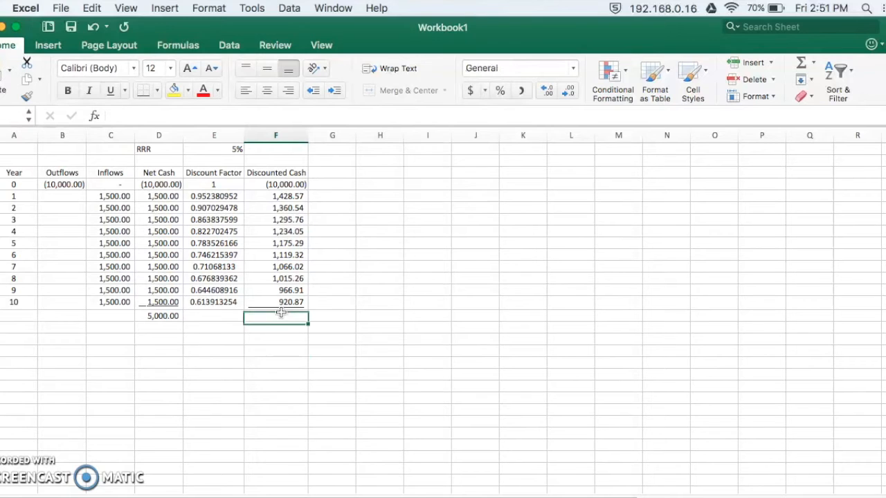
pyautogui.click(799, 69)
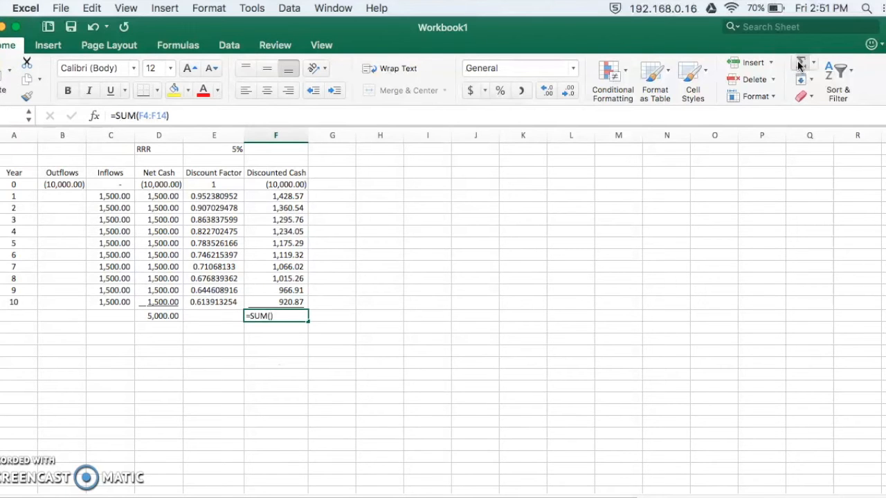
pyautogui.press('Return')
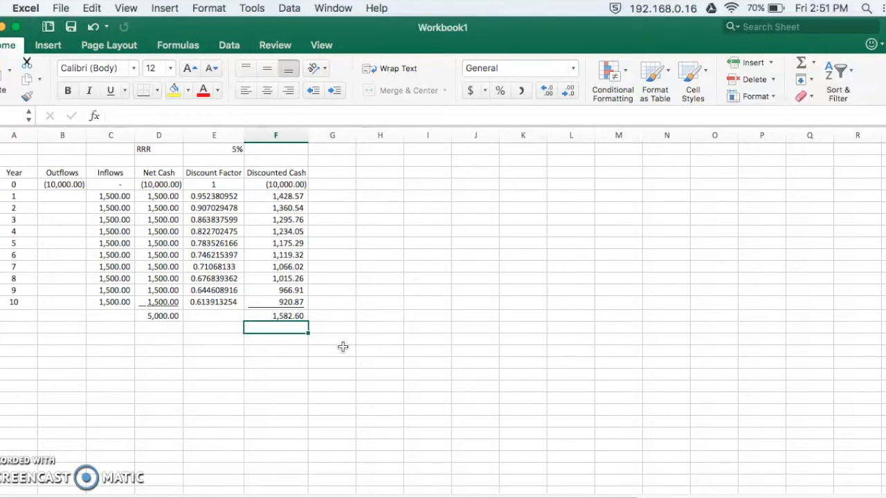
# Label the discounted cash total by entering NPV= in E15 and right-aligning the text.
pyautogui.click(236, 317)
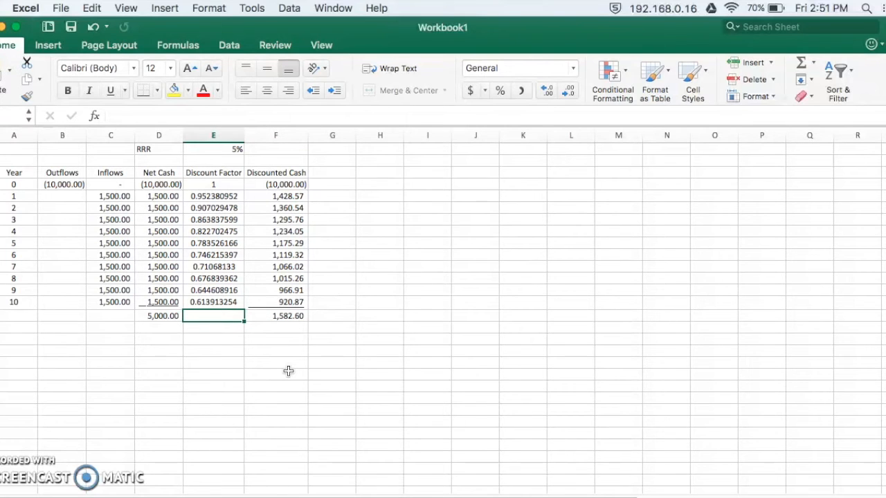
pyautogui.write('NPV=')
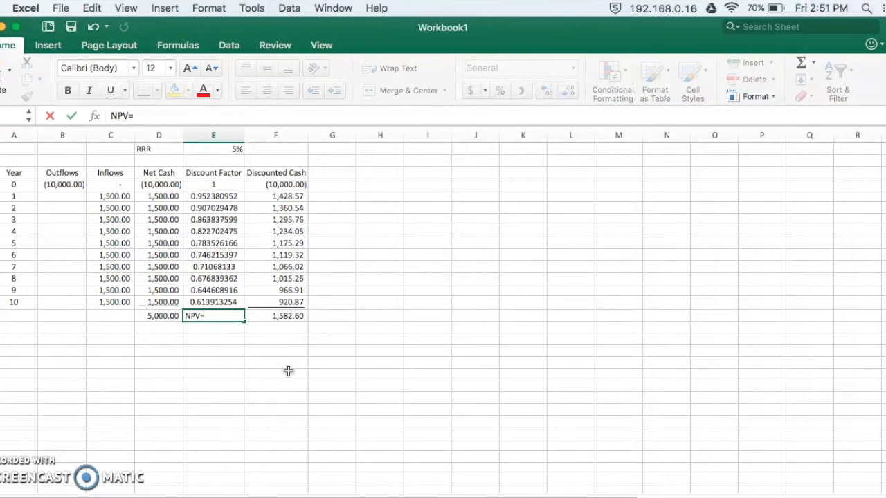
pyautogui.press('Return')
pyautogui.click(234, 316)
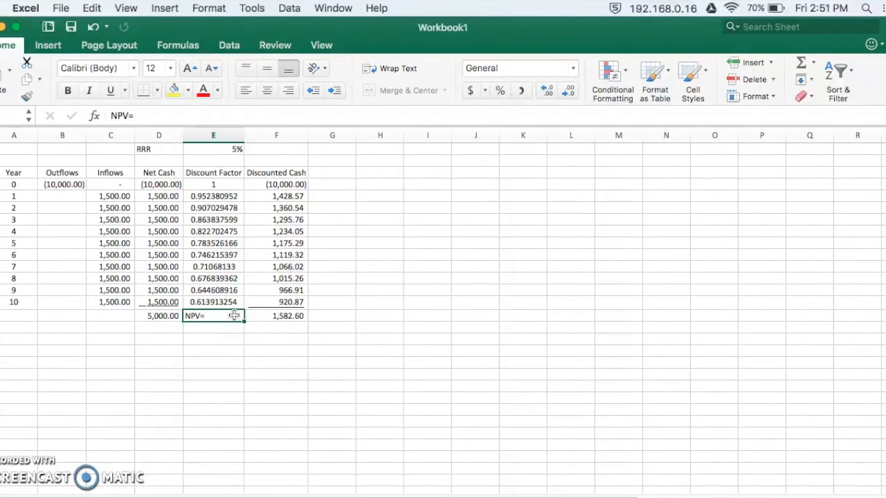
pyautogui.click(289, 90)
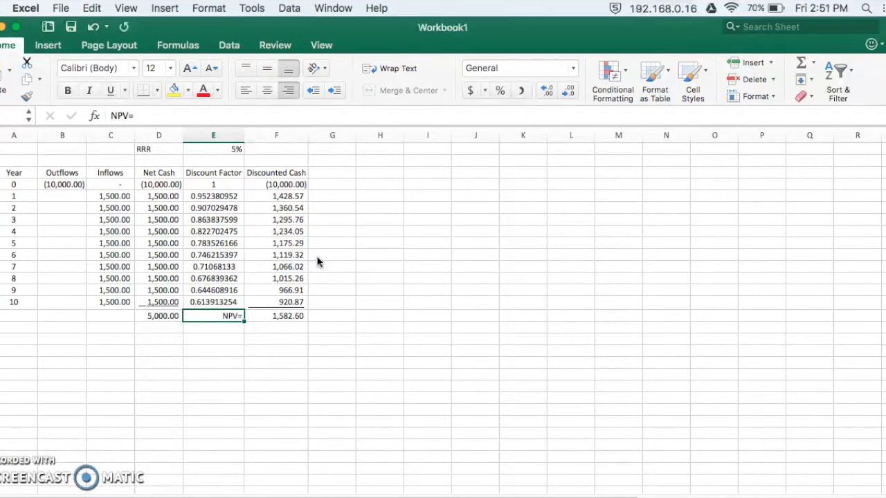
pyautogui.click(286, 330)
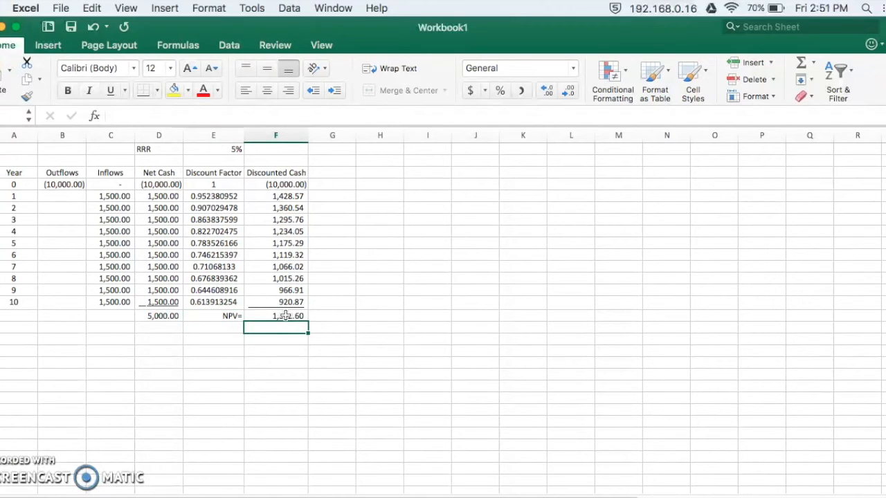
pyautogui.click(287, 316)
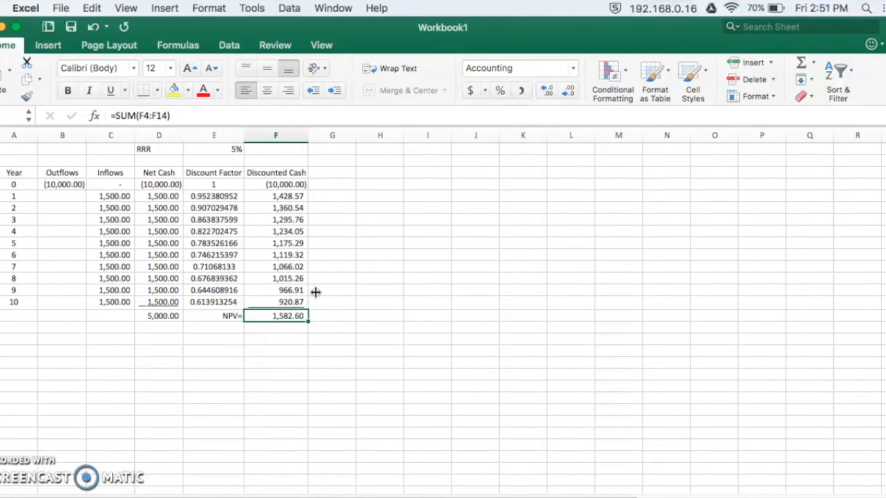
pyautogui.click(326, 357)
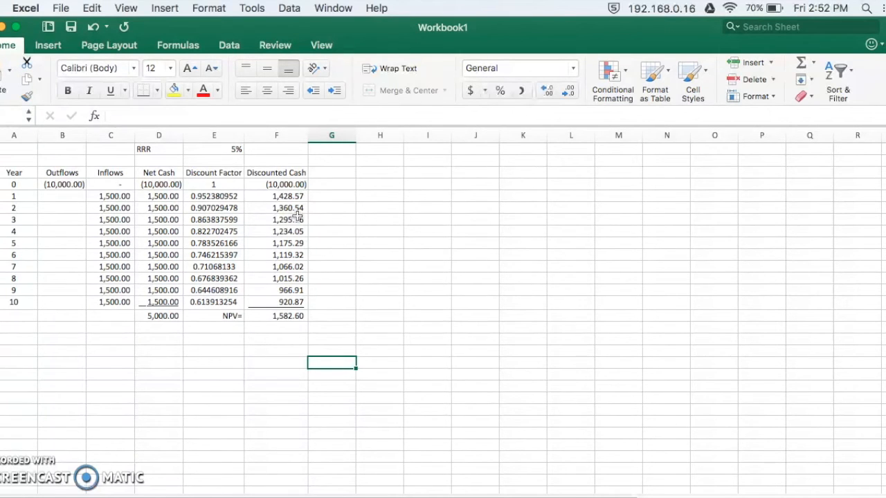
# Test the NPV at other required rates of return by setting E1 to 8% and then 10%.
pyautogui.click(224, 150)
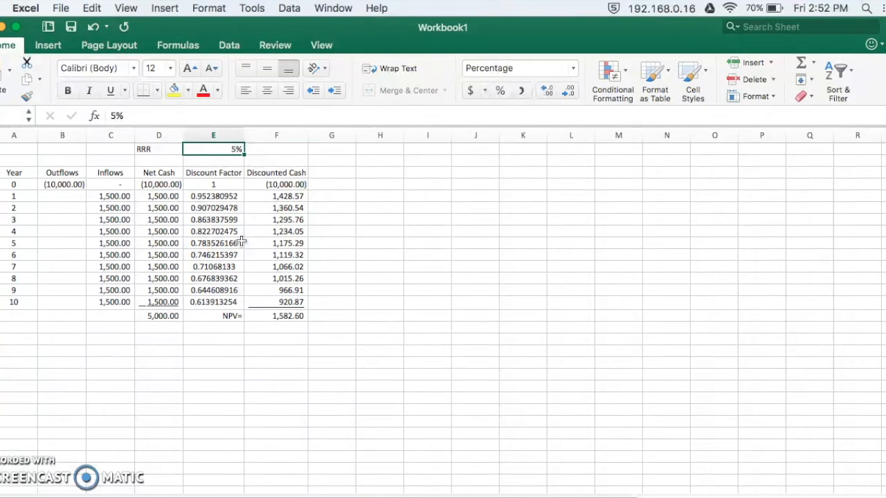
pyautogui.write('8')
pyautogui.press('Return')
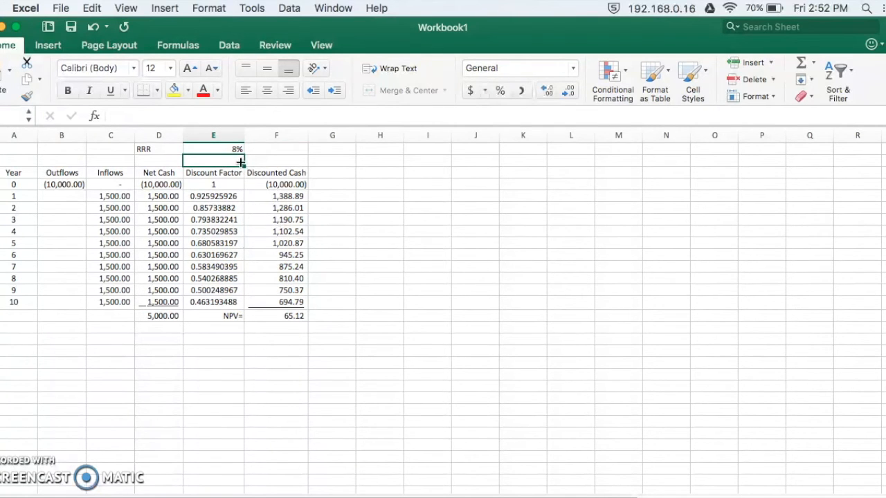
pyautogui.click(233, 149)
pyautogui.write('10')
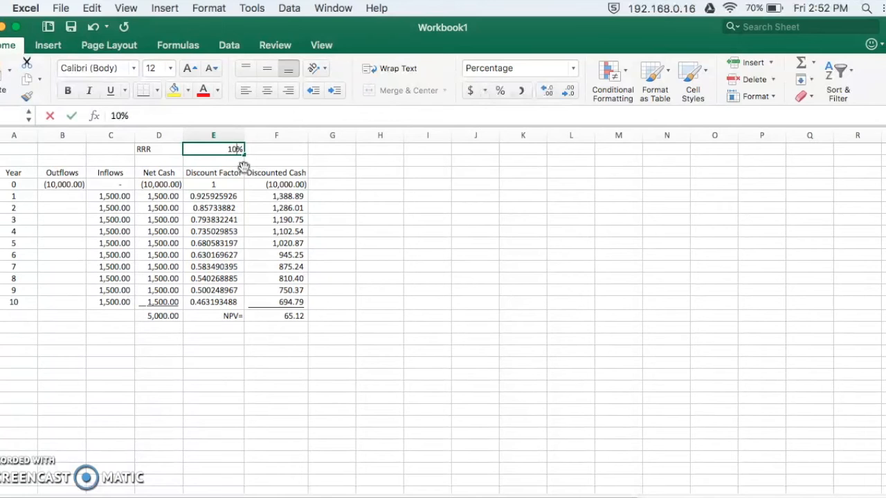
pyautogui.press('Return')
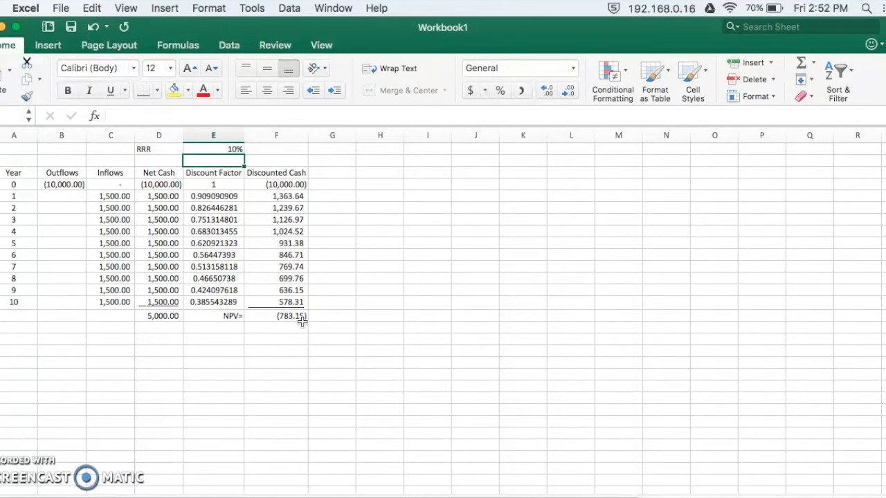
# Set the required rate of return in E1 back to 5%.
pyautogui.click(229, 150)
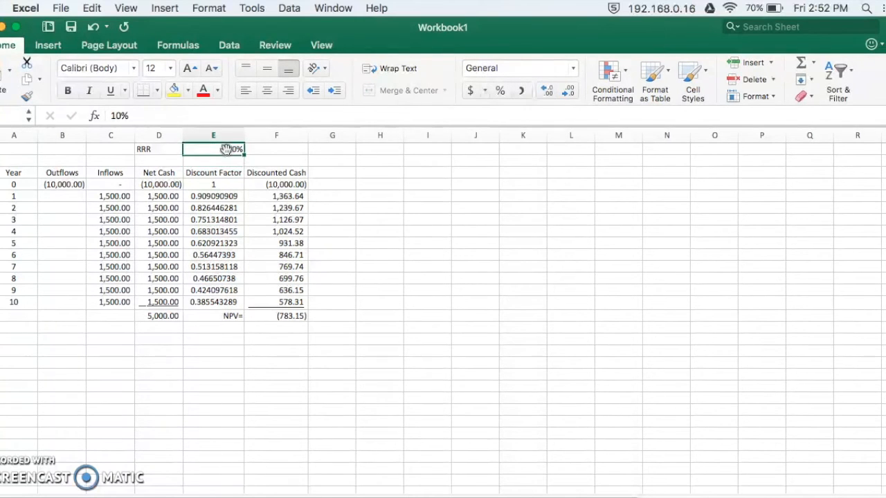
pyautogui.write('5%')
pyautogui.press('Return')
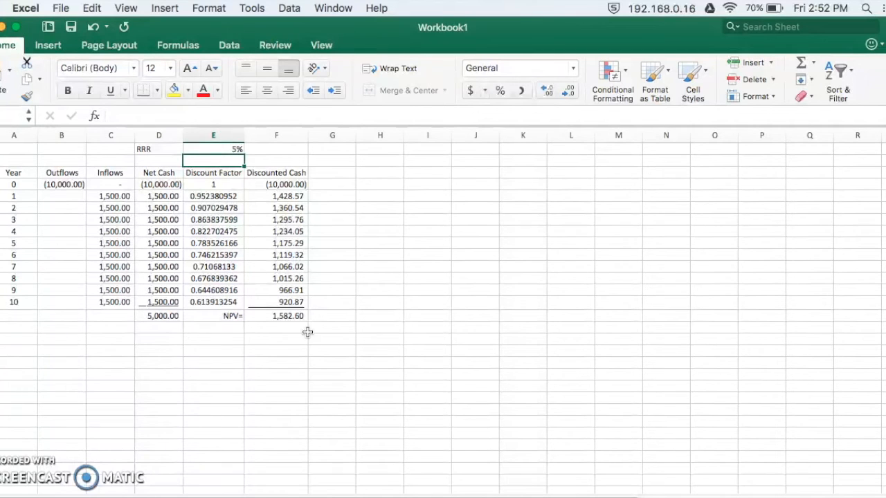
pyautogui.click(291, 316)
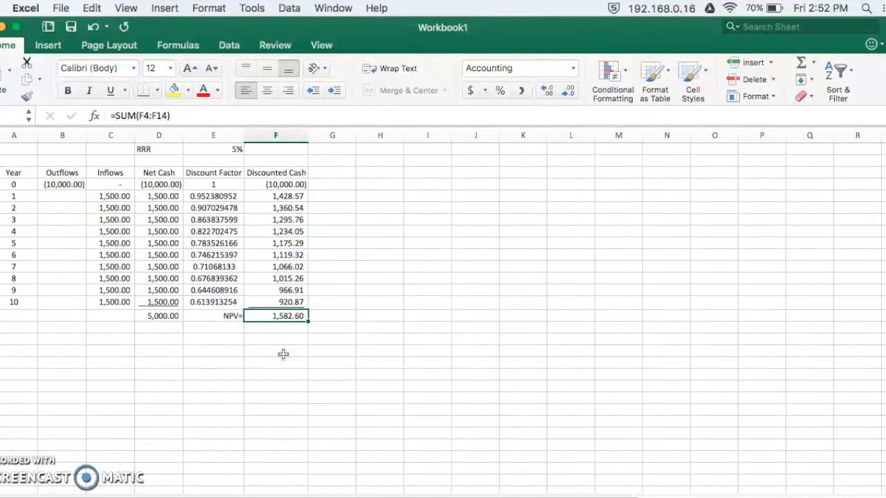
pyautogui.click(228, 329)
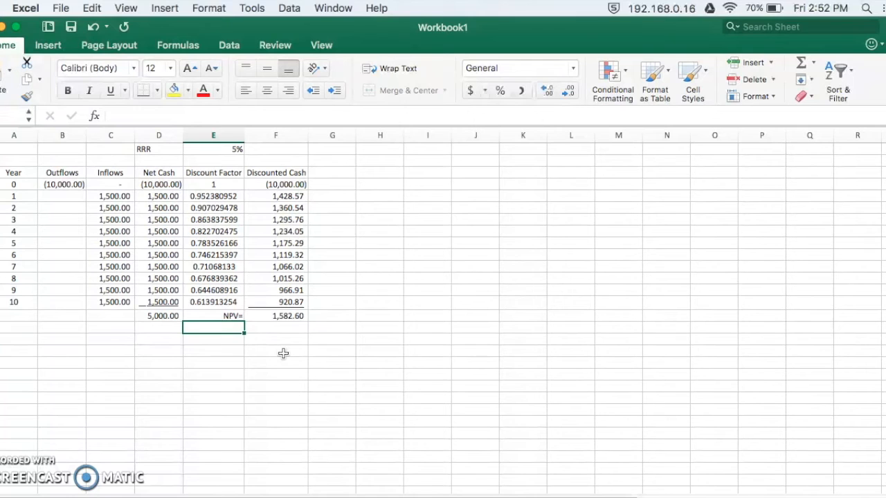
pyautogui.press('Left')
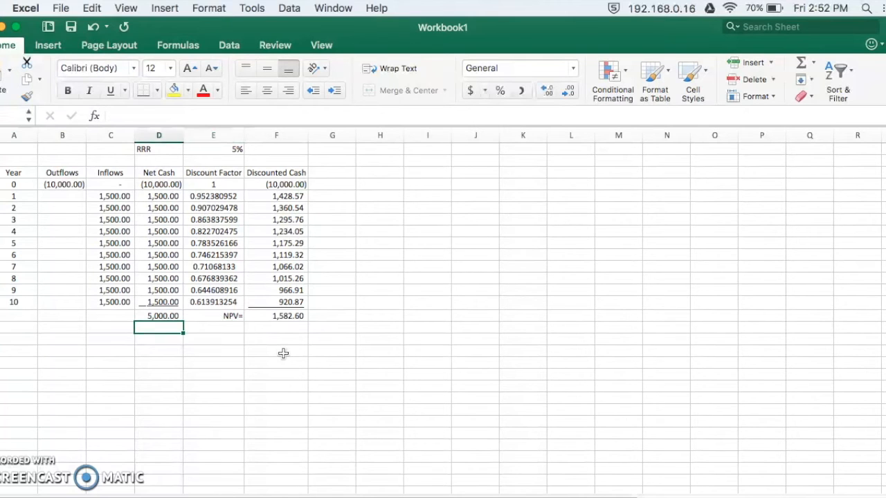
# Enter the label NPV (Formula)= in E16, directly below the NPV= label.
pyautogui.press('Right')
pyautogui.write('NPV')
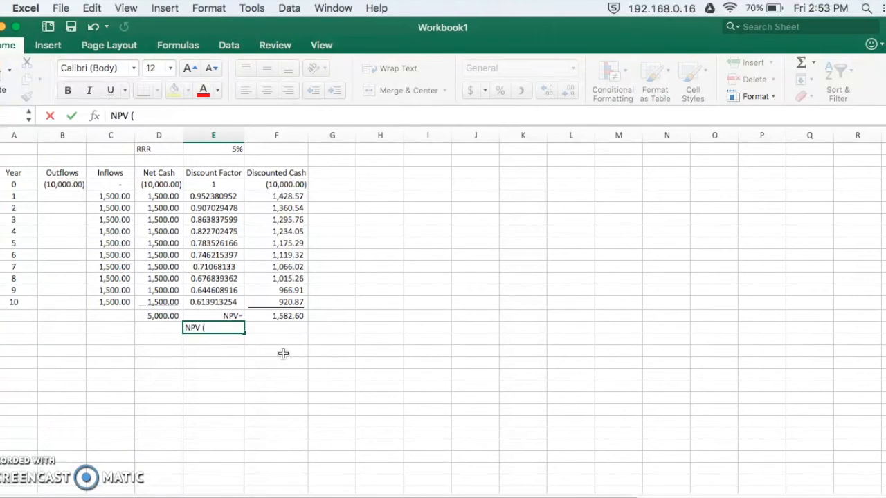
pyautogui.write('(Formula)=')
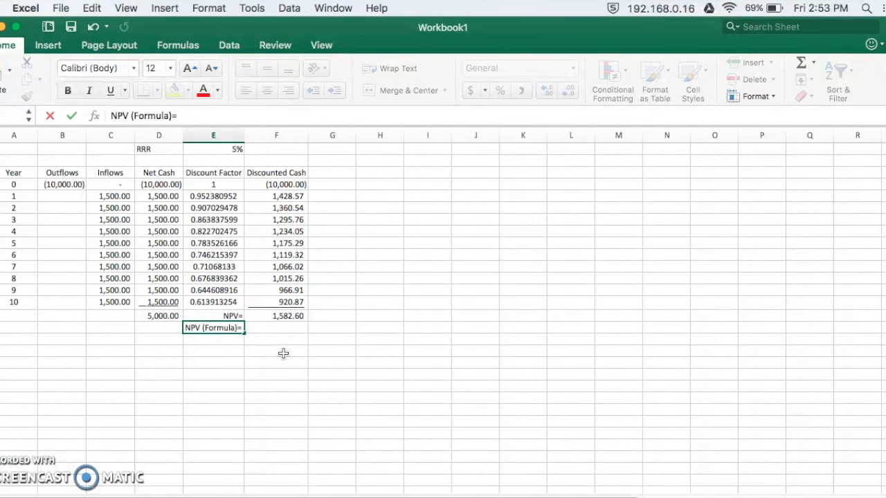
pyautogui.press('Return')
# Begin an NPV function in F16 using E1 as the rate and the year 1 to 10 net cash D5:D14 as the values.
pyautogui.press('Up')
pyautogui.press('Right')
pyautogui.click(279, 353)
pyautogui.click(278, 332)
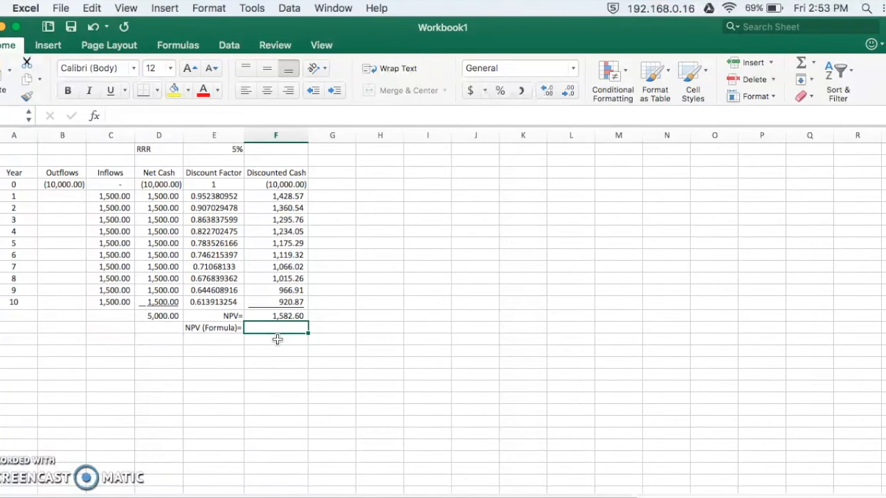
pyautogui.write('=')
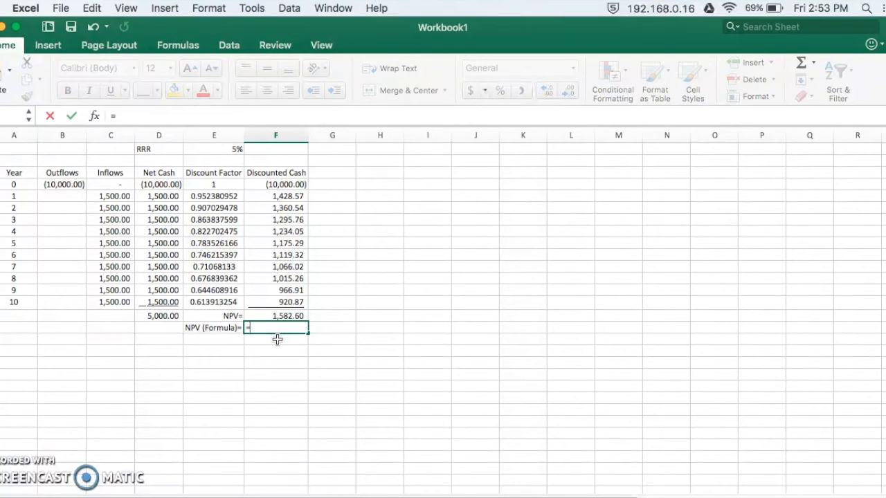
pyautogui.write('npv')
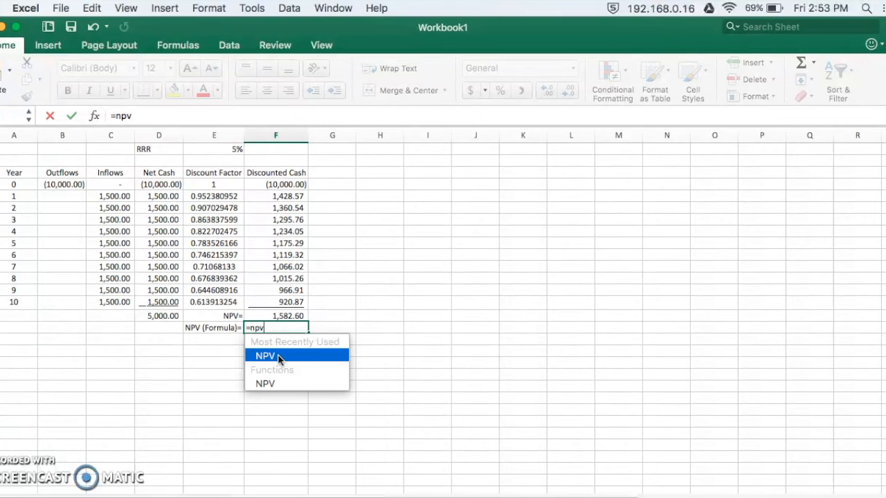
pyautogui.doubleClick(277, 355)
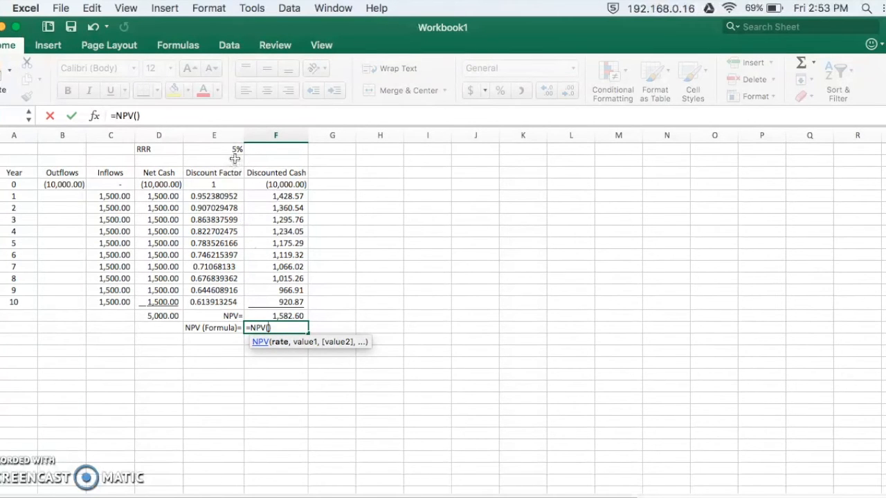
pyautogui.click(228, 149)
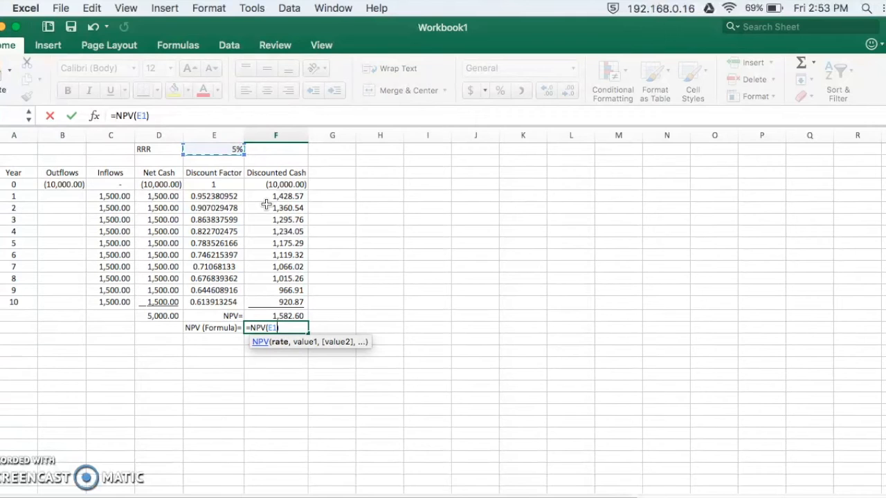
pyautogui.write(',')
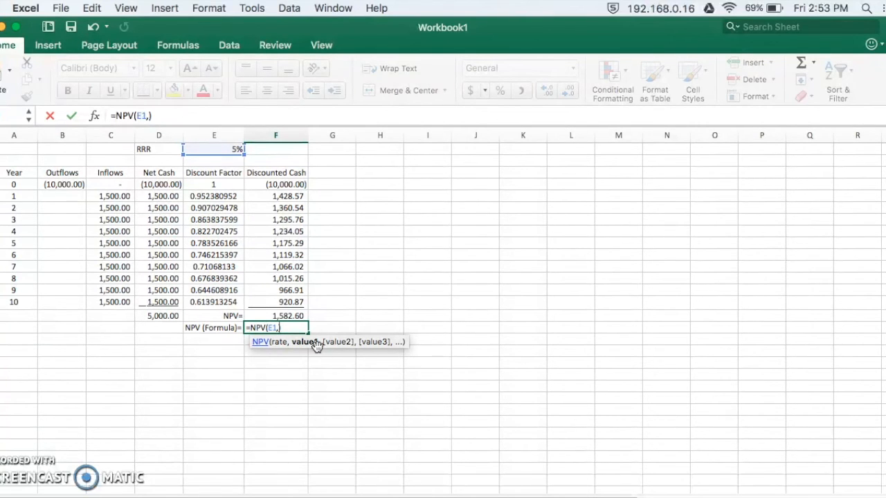
pyautogui.moveTo(159, 199); pyautogui.dragTo(171, 302)
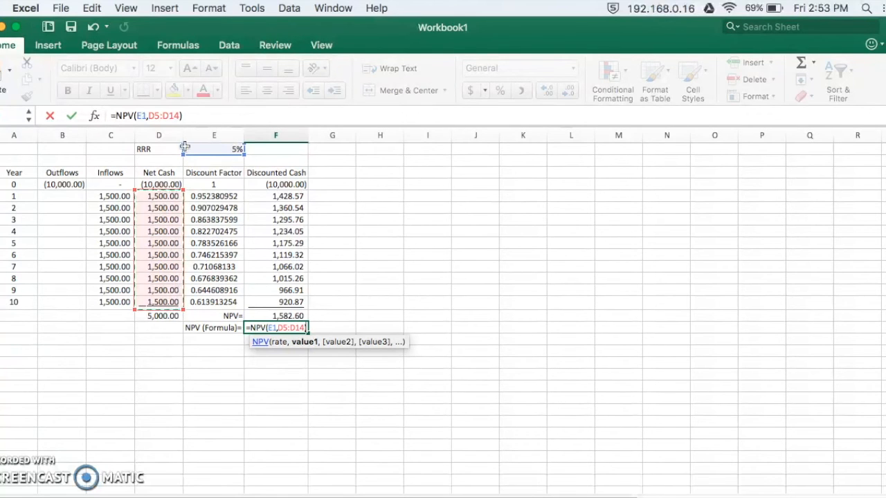
# Complete the F16 formula by adding the year 0 net cash outside the function, giving =NPV(E1,D5:D14)+D4.
pyautogui.click(182, 116)
pyautogui.click(187, 116)
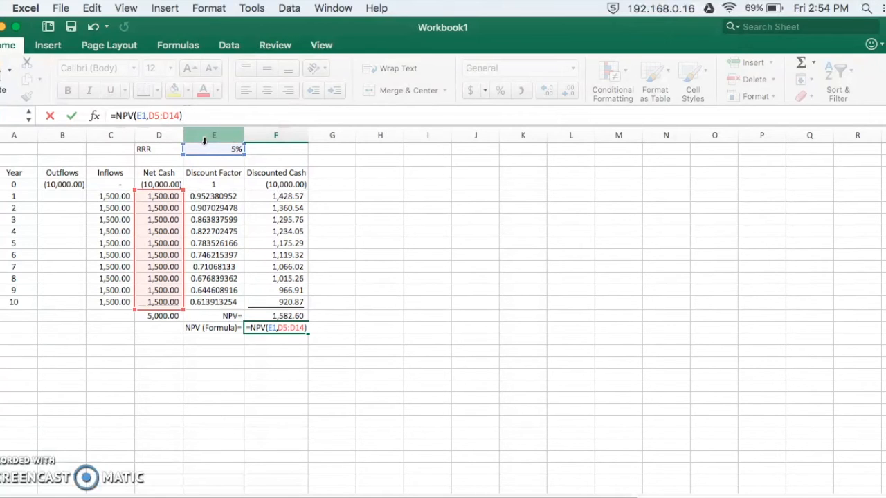
pyautogui.write('+')
pyautogui.click(172, 184)
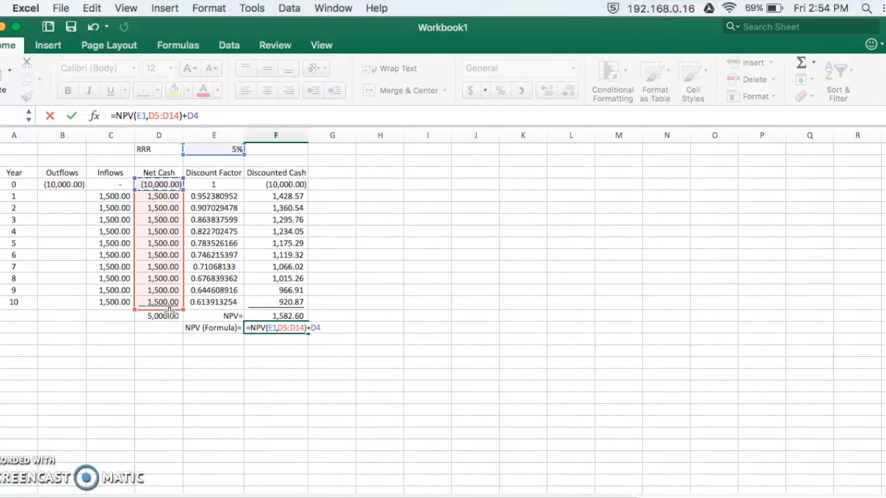
pyautogui.press('Return')
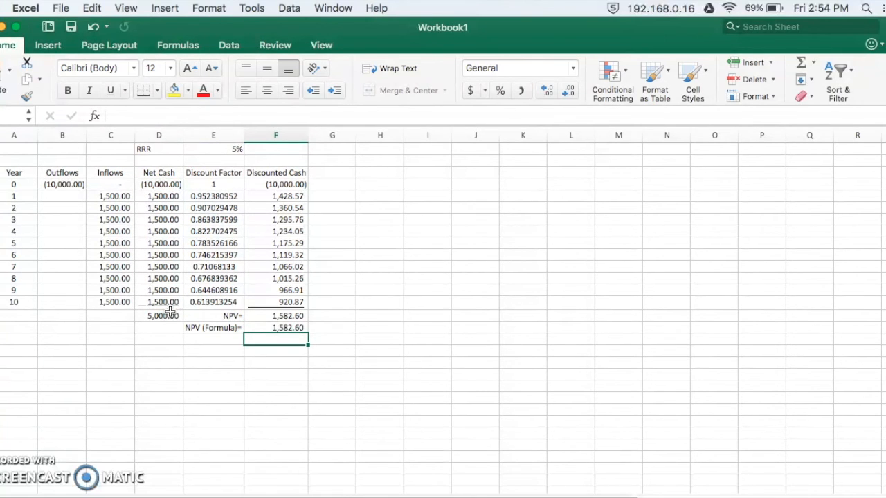
# Try including year 0 inside the NPV function by changing the F16 formula to =NPV(E1,D4:D14).
pyautogui.click(268, 328)
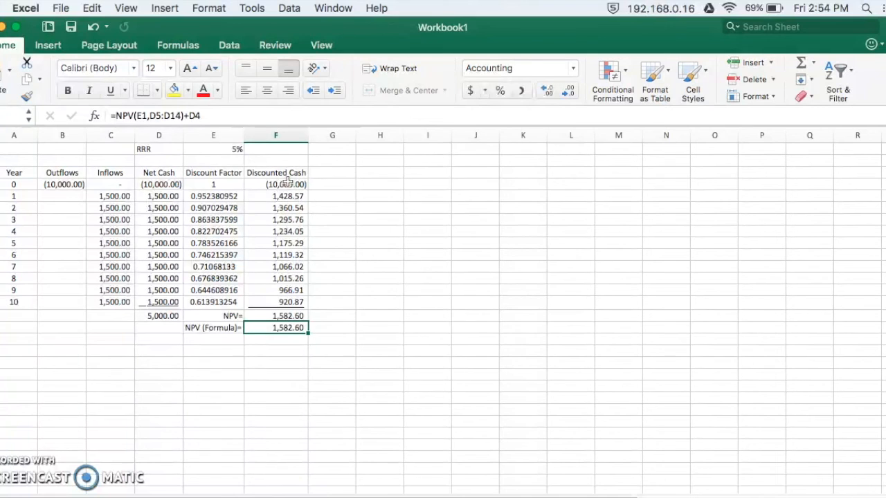
pyautogui.click(210, 116)
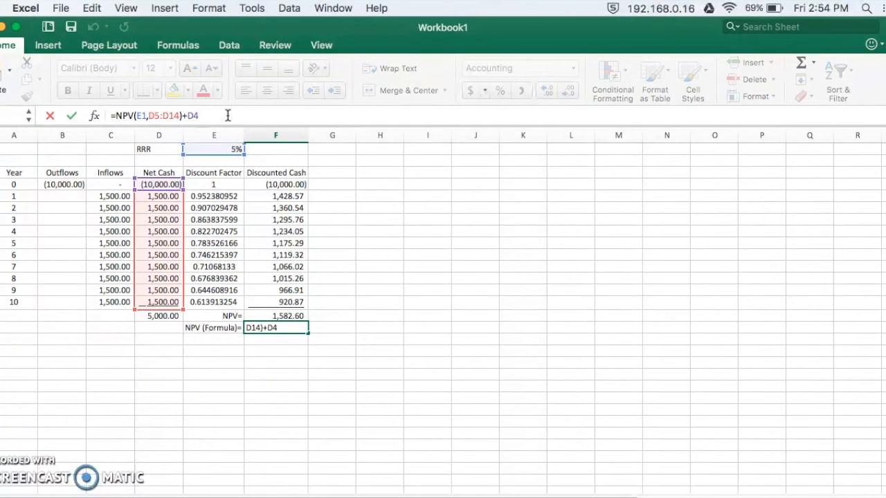
pyautogui.press('BackSpace')
pyautogui.press('BackSpace')
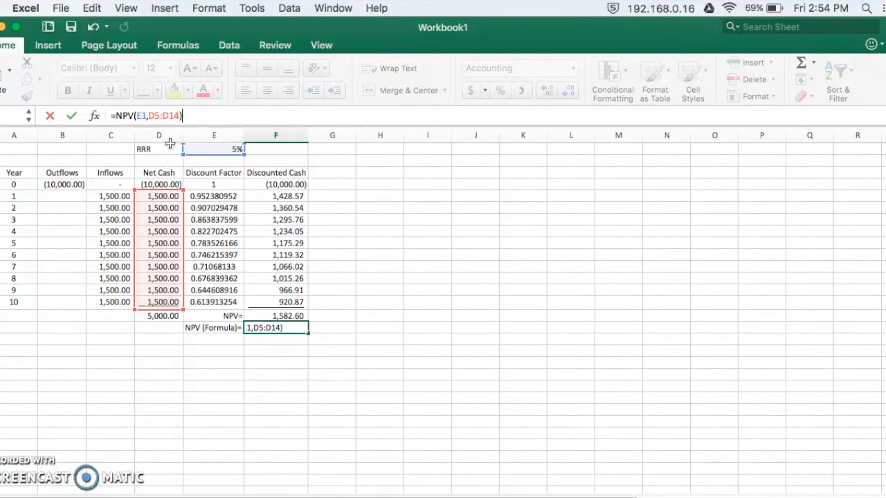
pyautogui.click(180, 116)
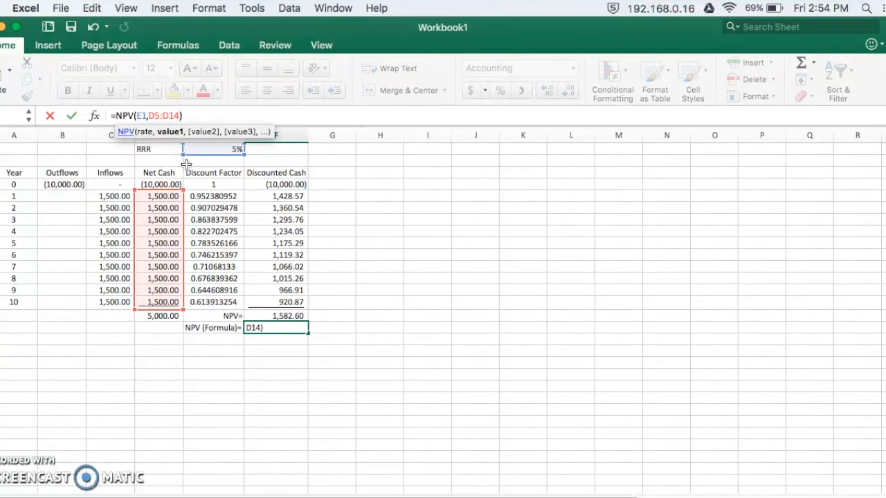
pyautogui.press('BackSpace')
pyautogui.press('BackSpace')
pyautogui.press('BackSpace')
pyautogui.press('BackSpace')
pyautogui.press('BackSpace')
pyautogui.press('BackSpace')
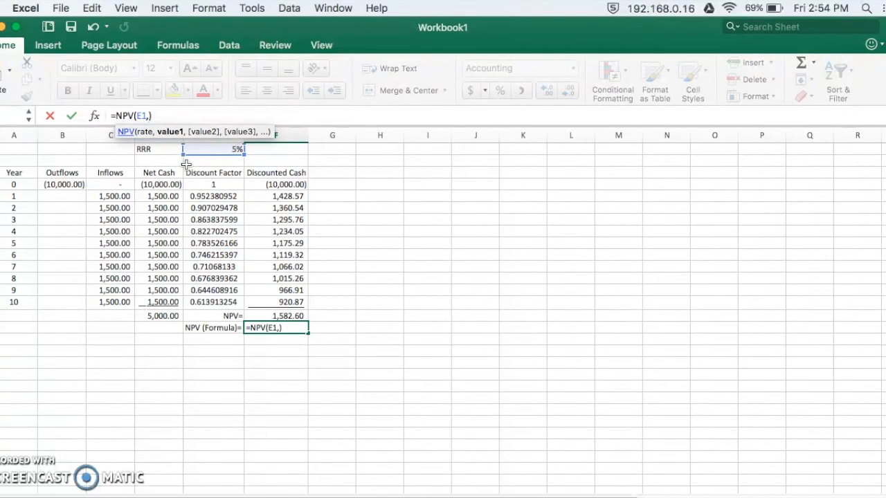
pyautogui.moveTo(172, 183); pyautogui.dragTo(162, 309)
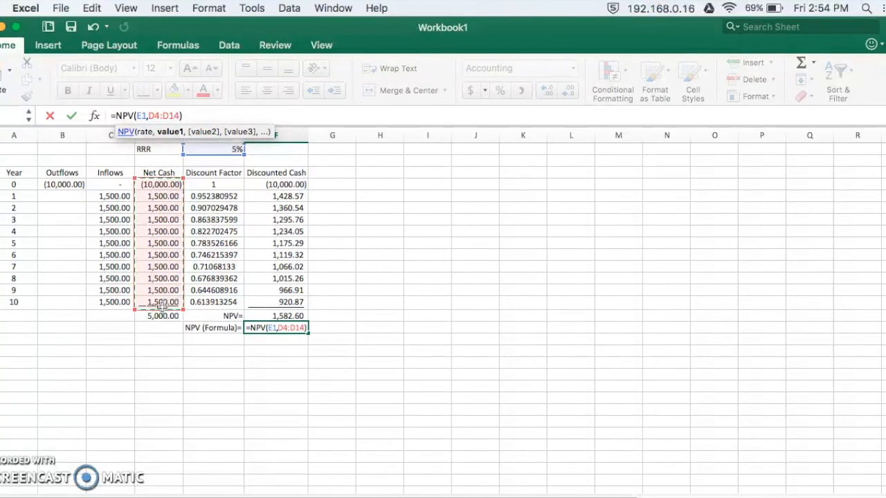
pyautogui.press('Return')
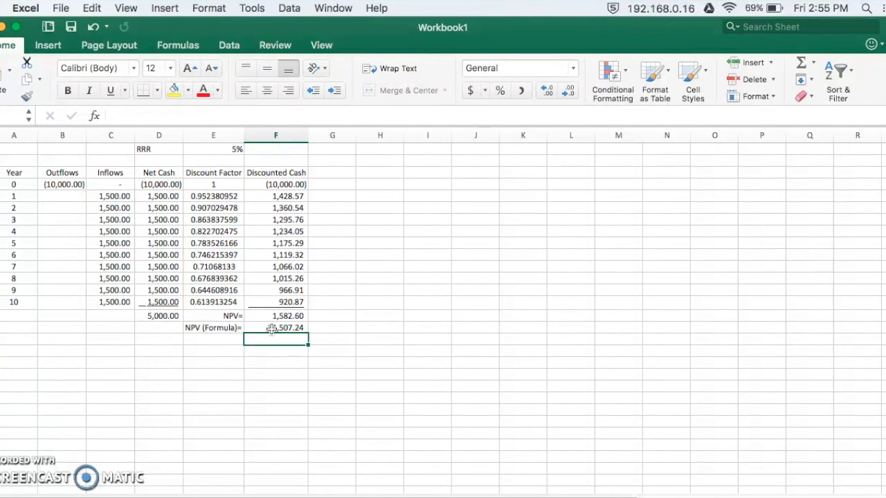
# Undo the last change to the NPV formula in F16.
pyautogui.click(273, 329)
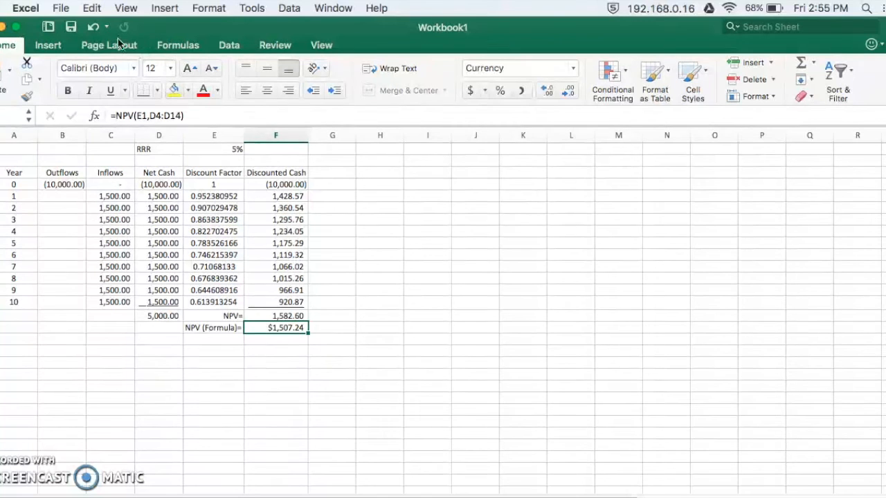
pyautogui.click(92, 28)
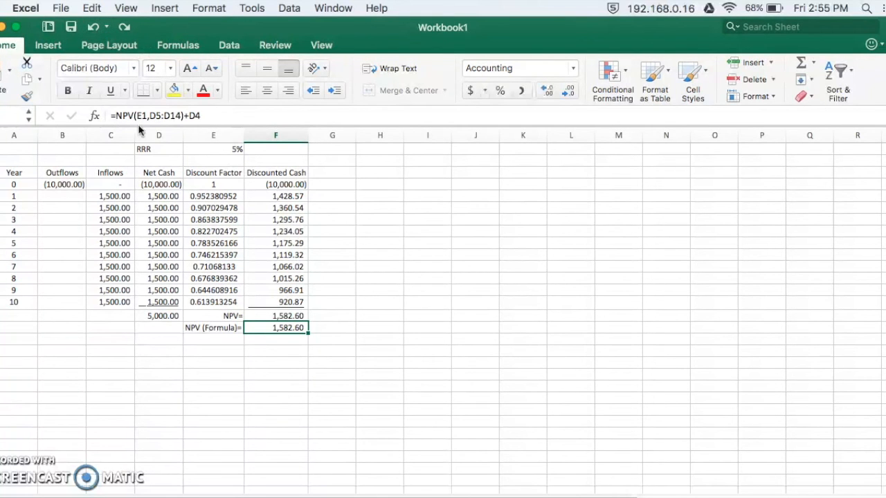
# Examine which cells the NPV formula in F16 references, leaving the formula as it is.
pyautogui.click(245, 115)
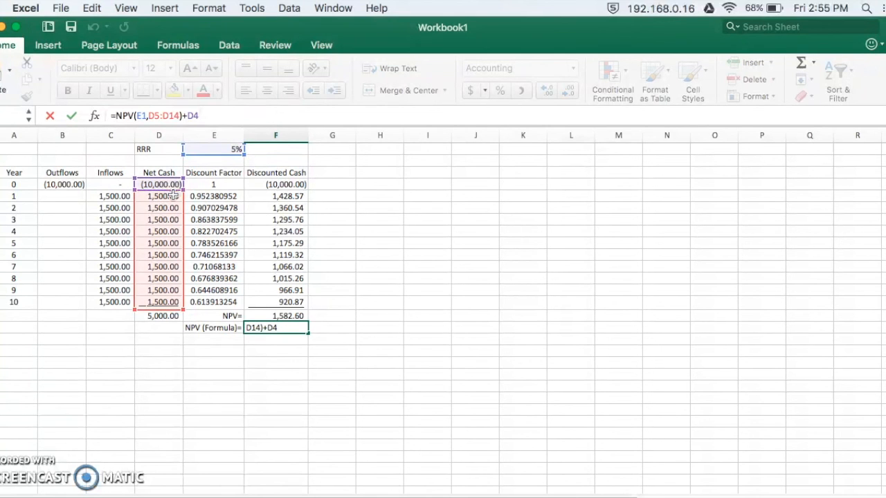
pyautogui.press('Return')
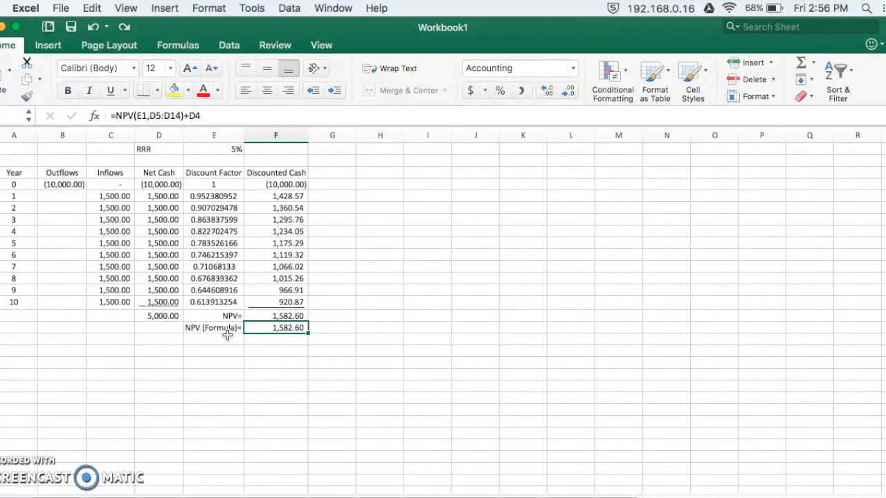
pyautogui.click(251, 116)
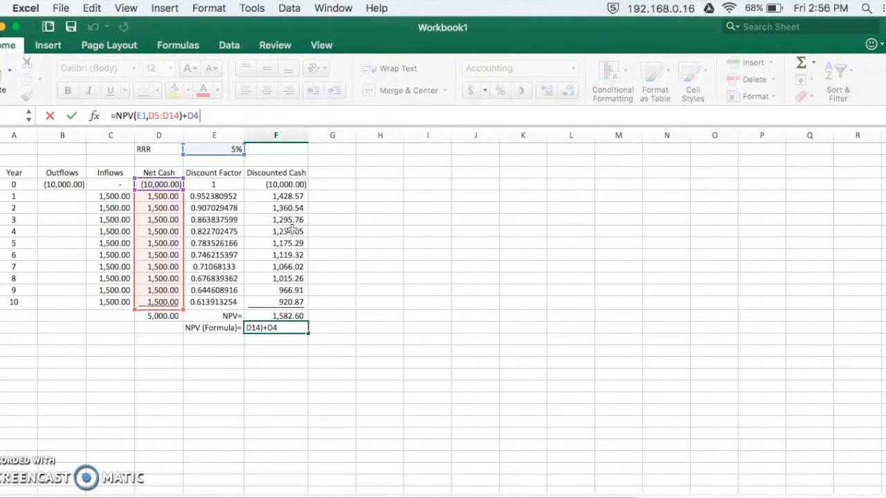
pyautogui.press('Return')
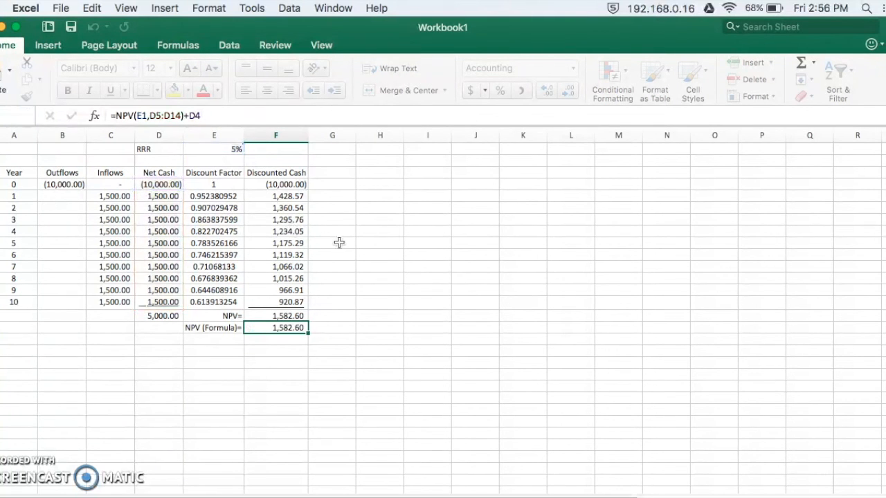